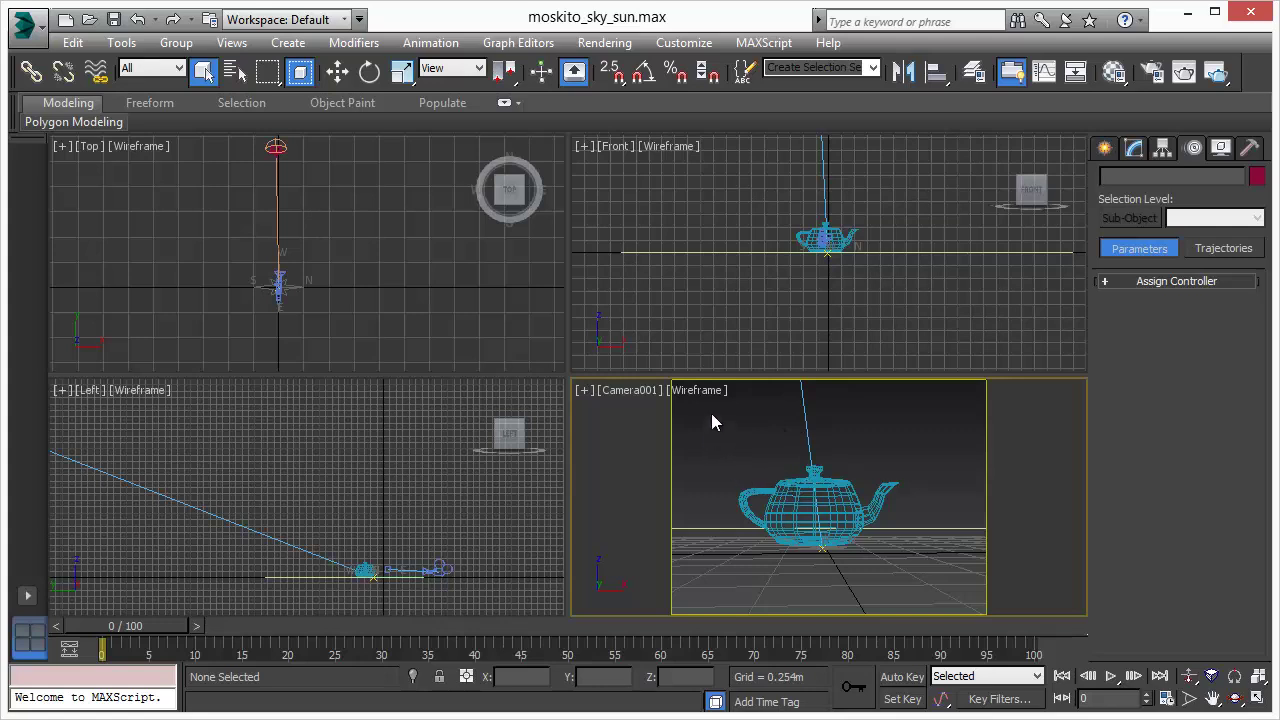
Check the shaded camera view, then show Render Setup's Assign Renderer rollout listing NVIDIA iray
key("F3")
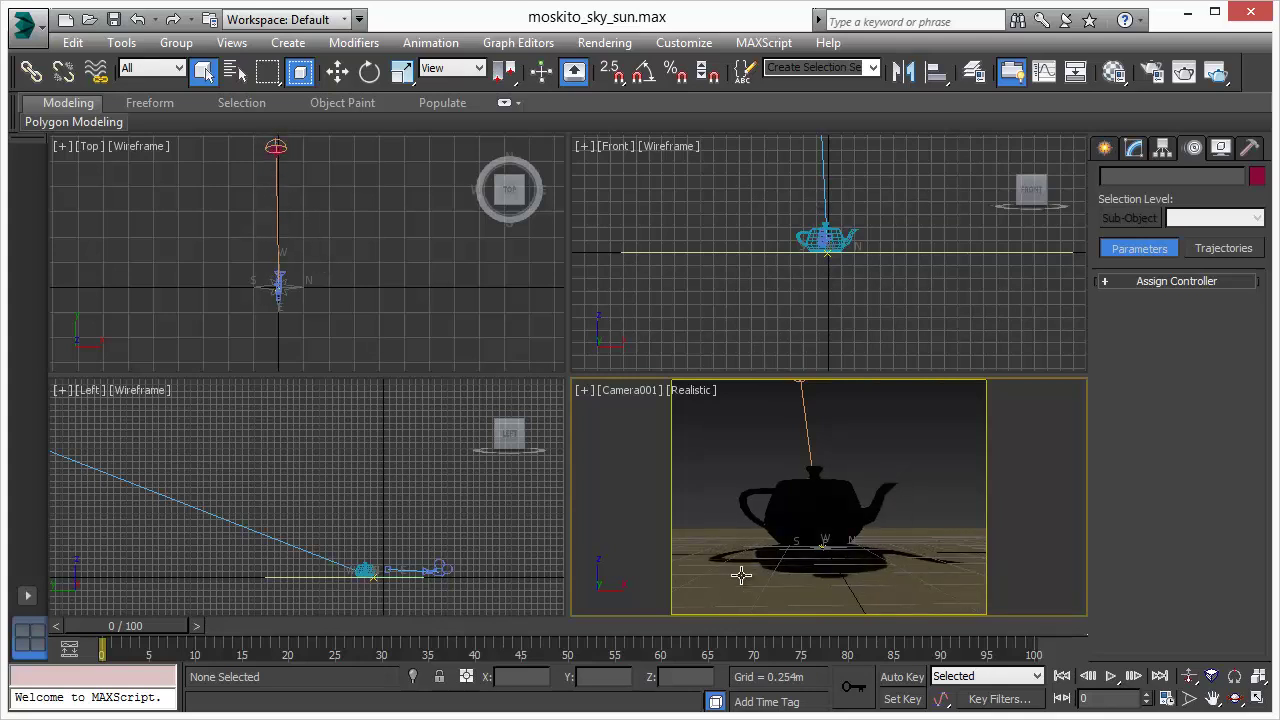
key("F3")
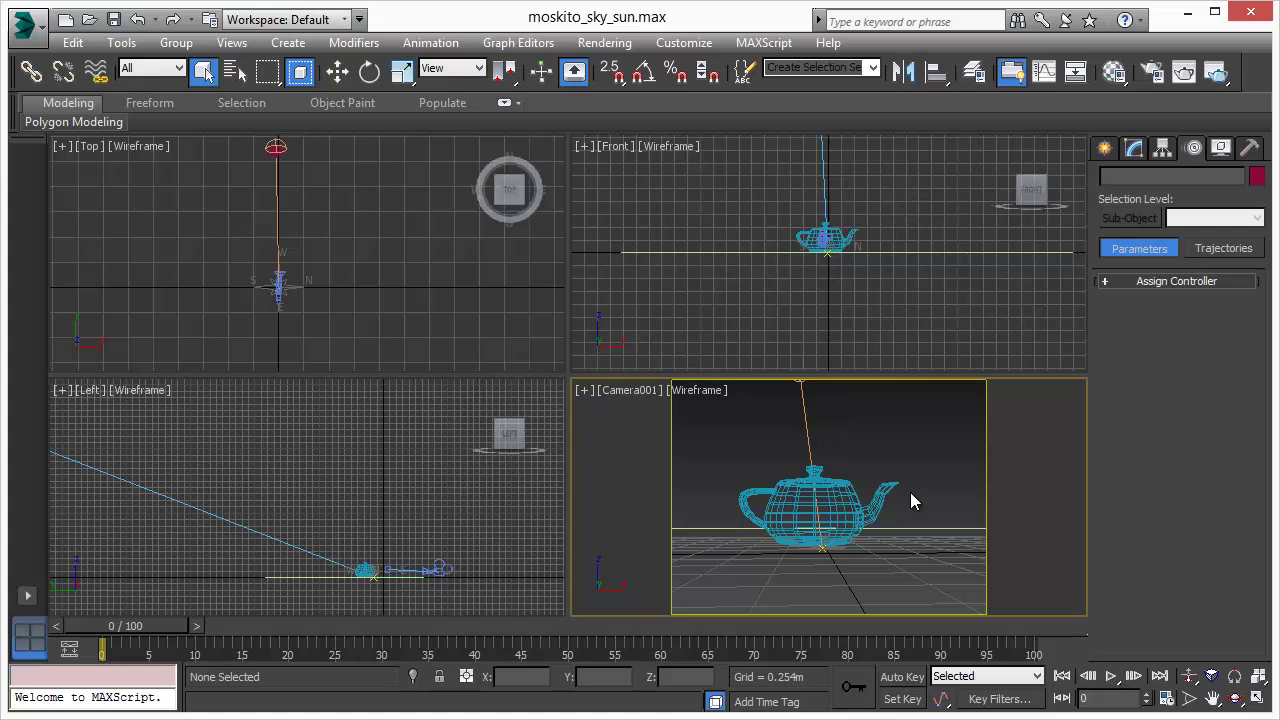
left_click(1152, 74)
left_click(244, 62)
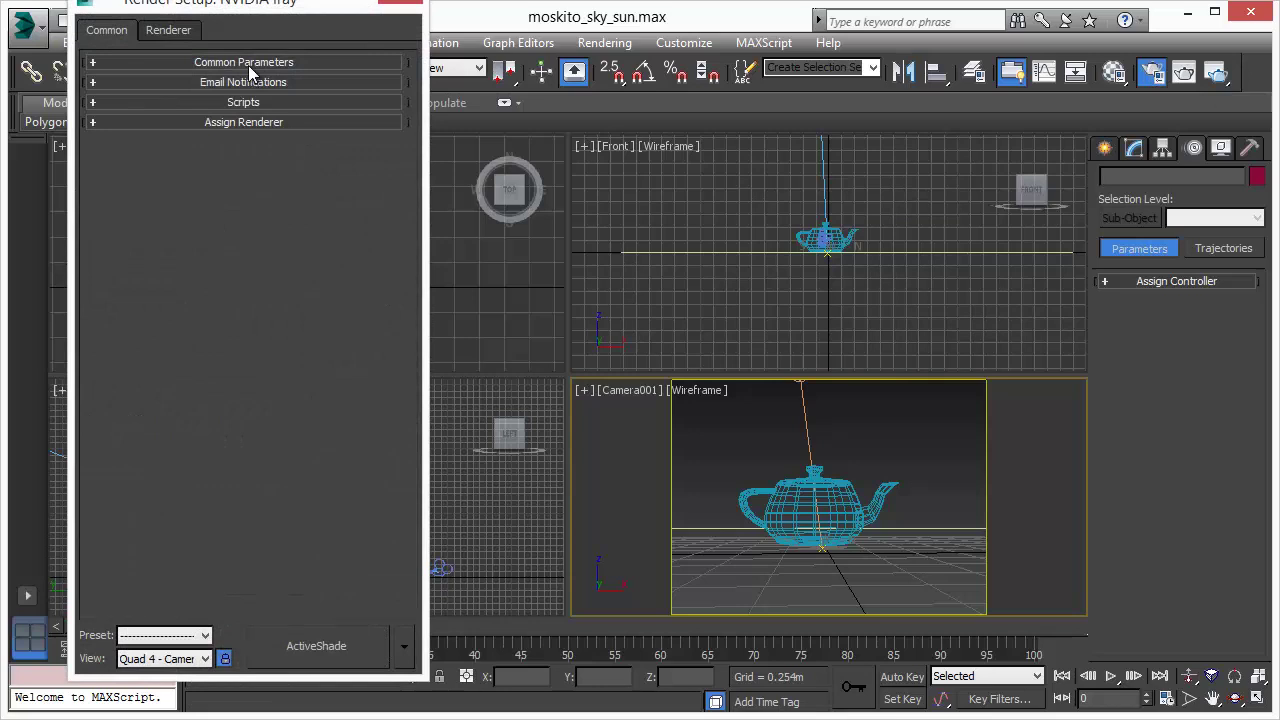
left_click(184, 122)
left_click_drag(223, 16, 167, 31)
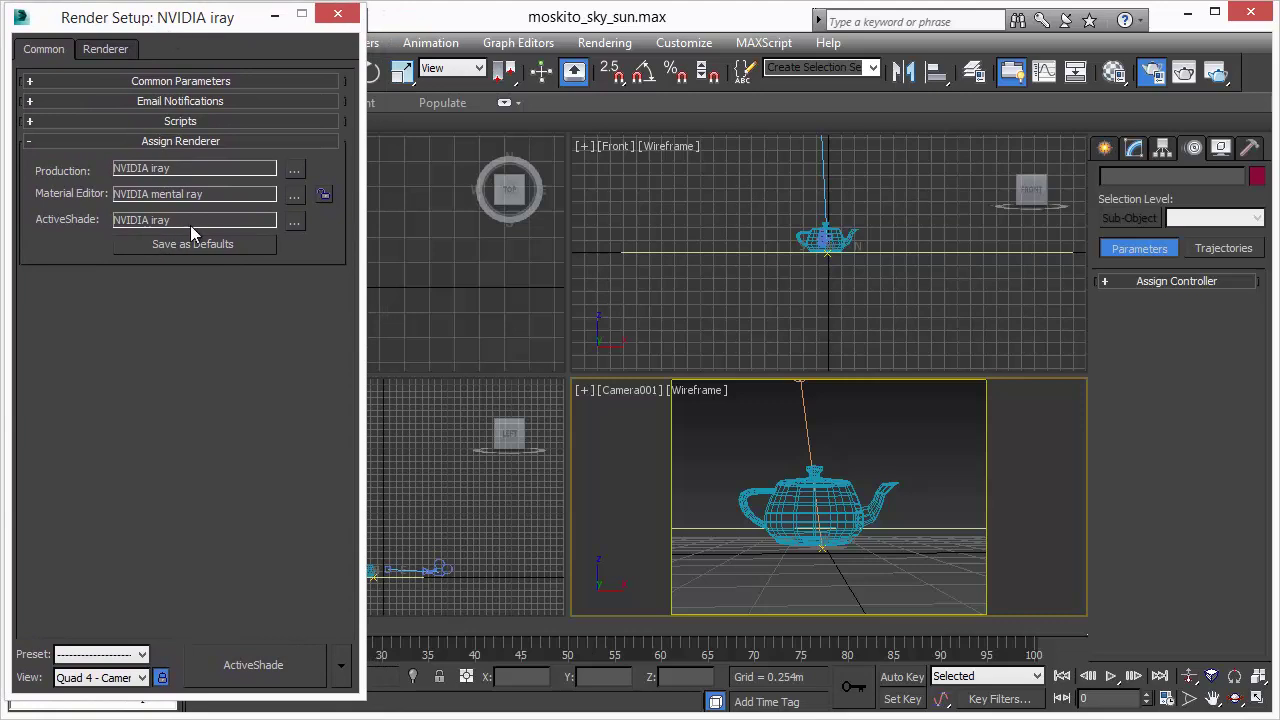
Start the iray ActiveShade preview, change the sun hour from 18 to 19, and restart it
left_click(256, 661)
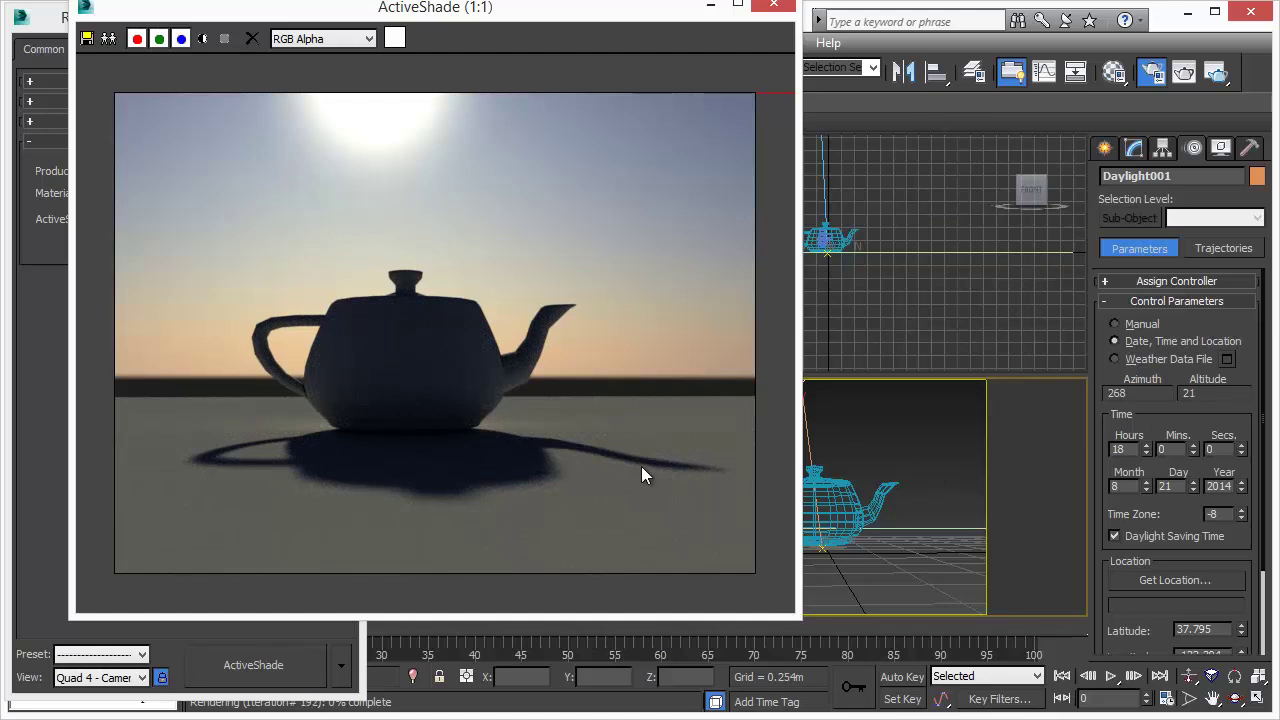
left_click(1146, 446)
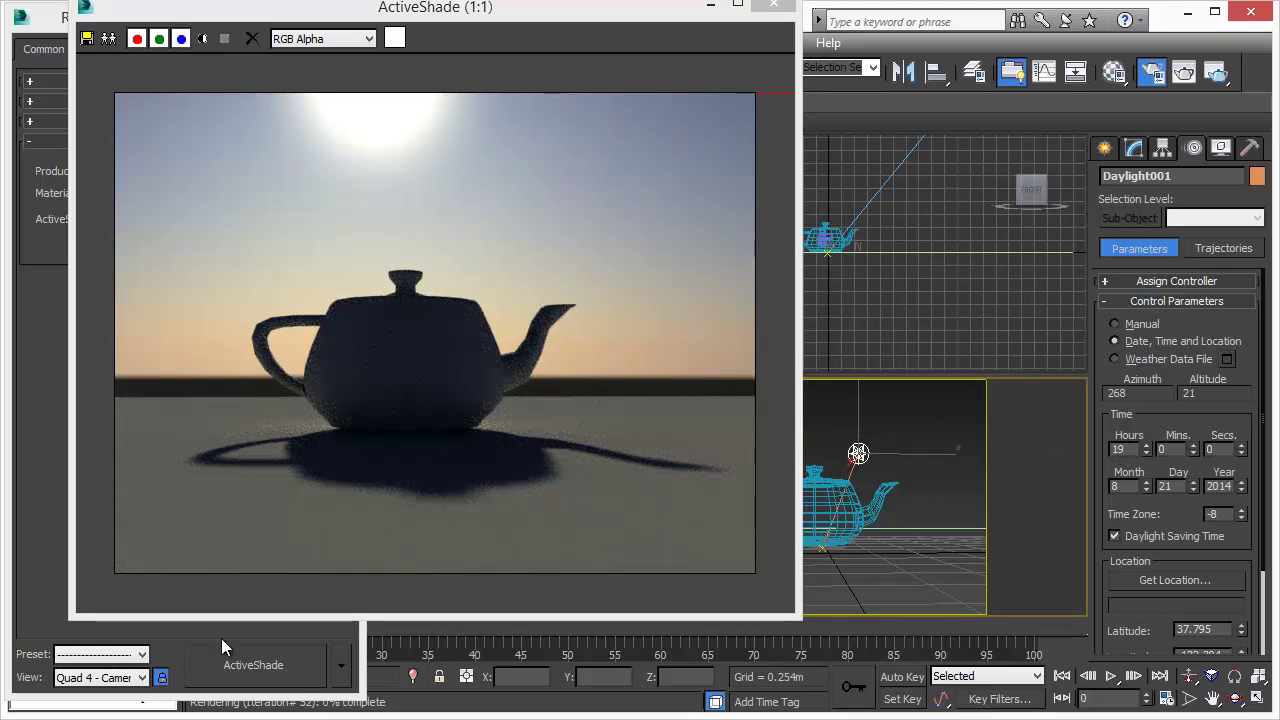
left_click(244, 667)
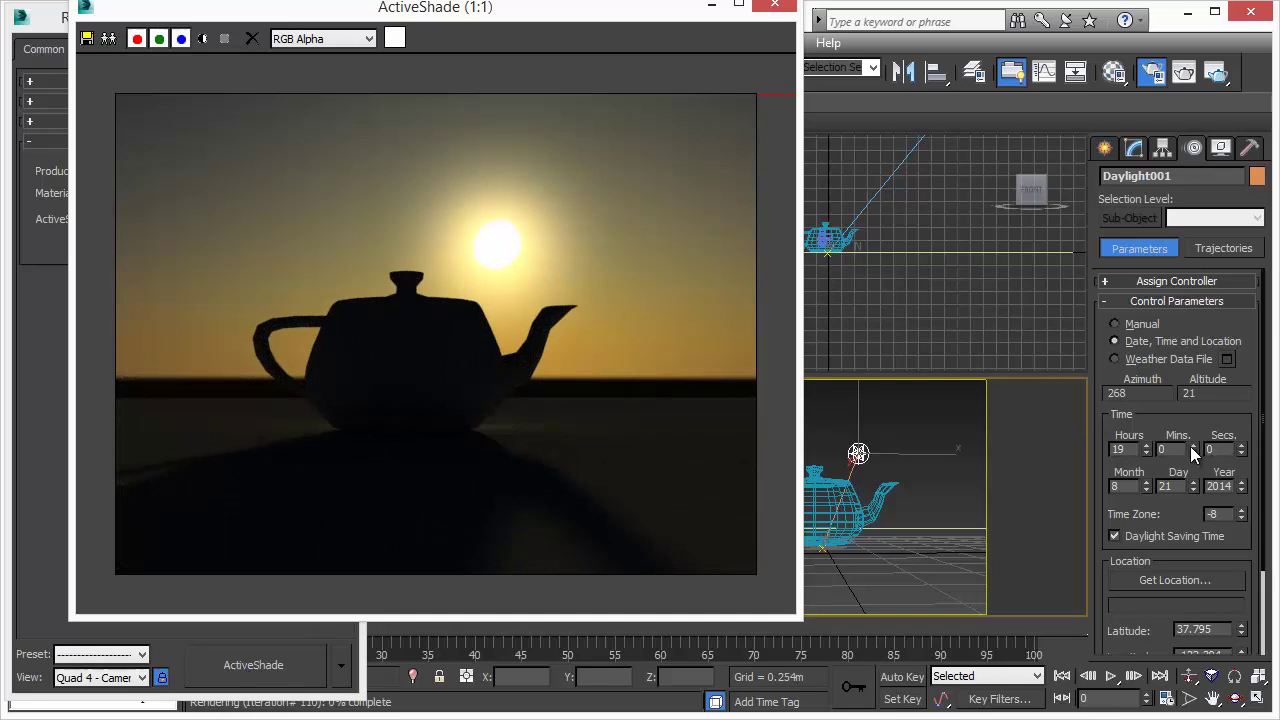
Move the sun to 19:19, restart the preview, then advance the sun to 19:48
left_click_drag(1195, 449, 1194, 428)
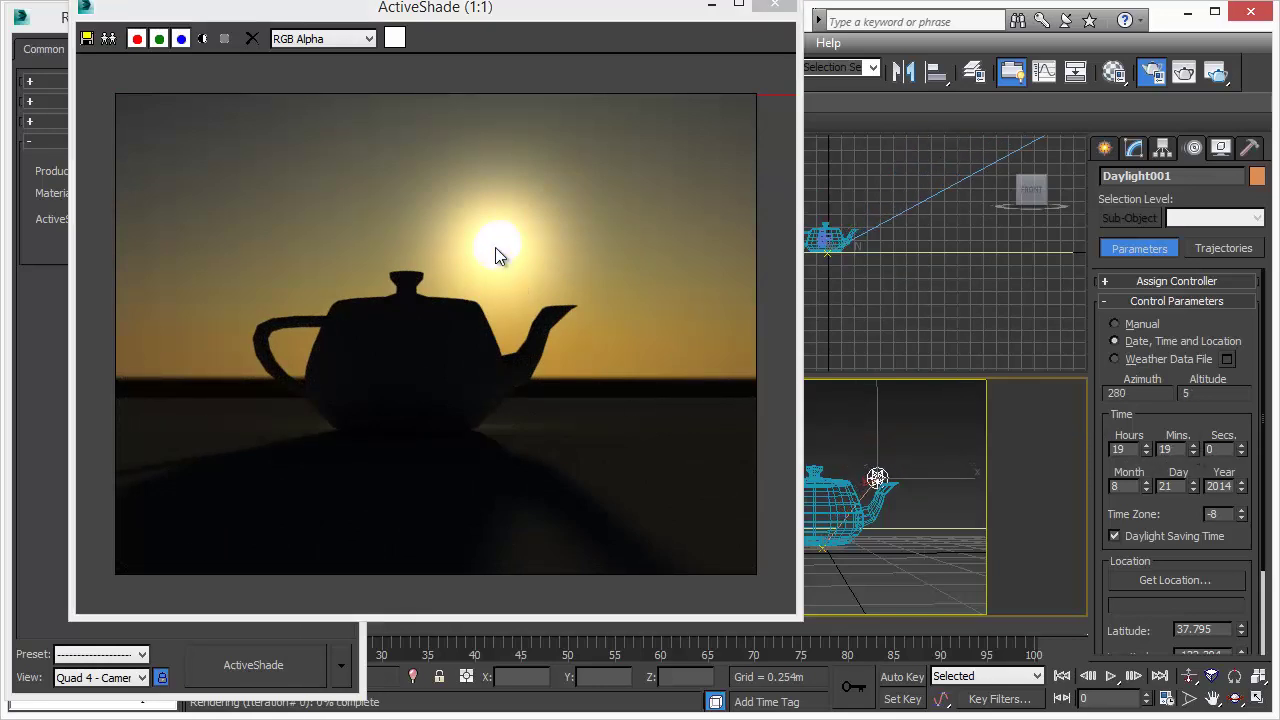
left_click(257, 656)
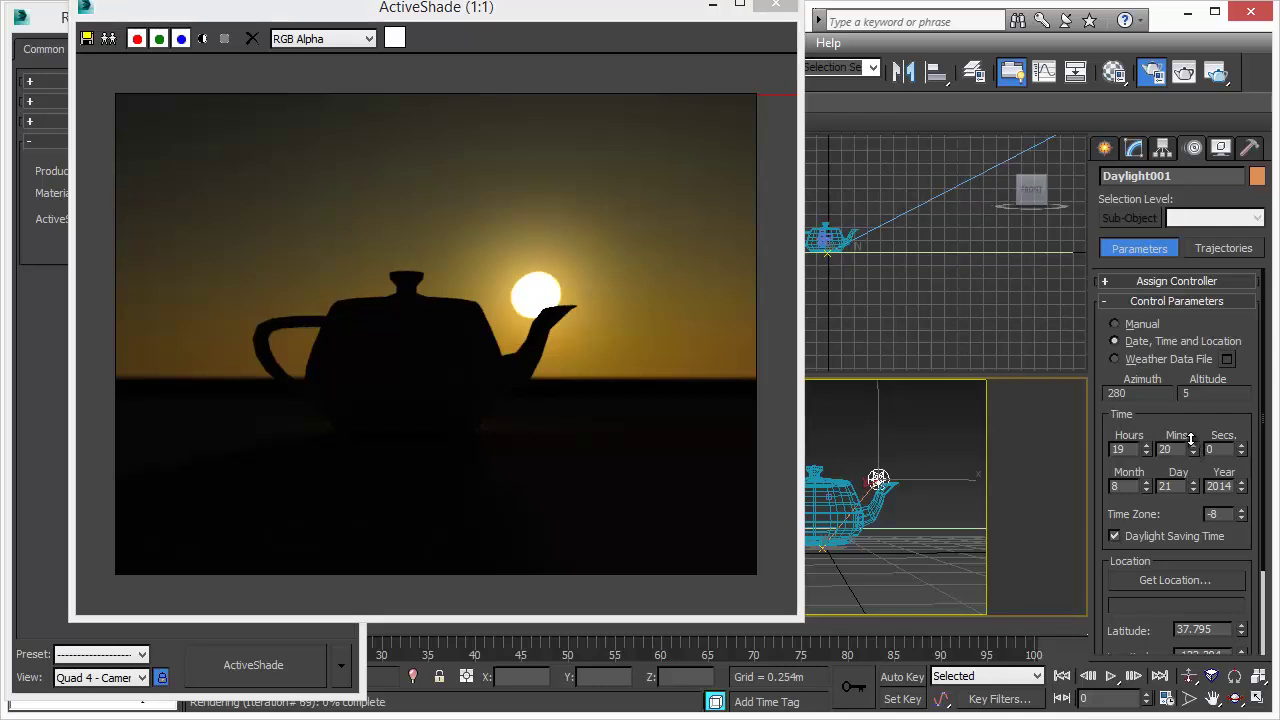
left_click_drag(1193, 449, 1187, 413)
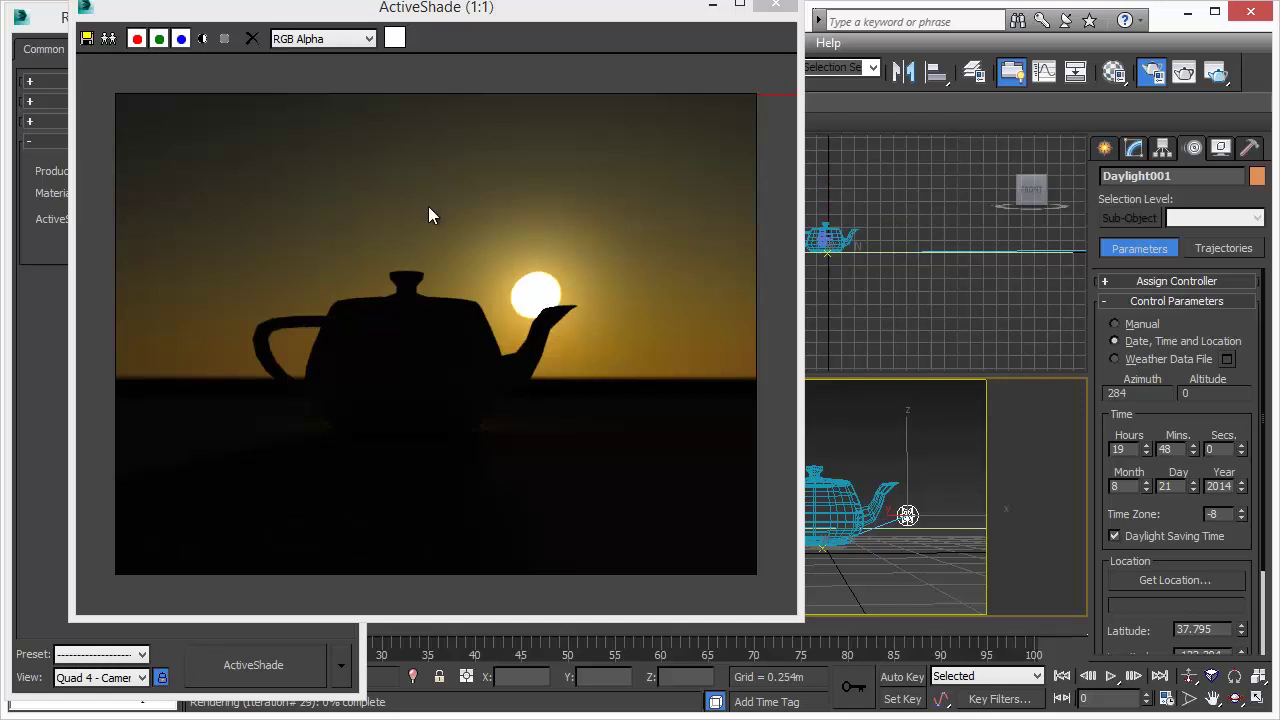
left_click(264, 671)
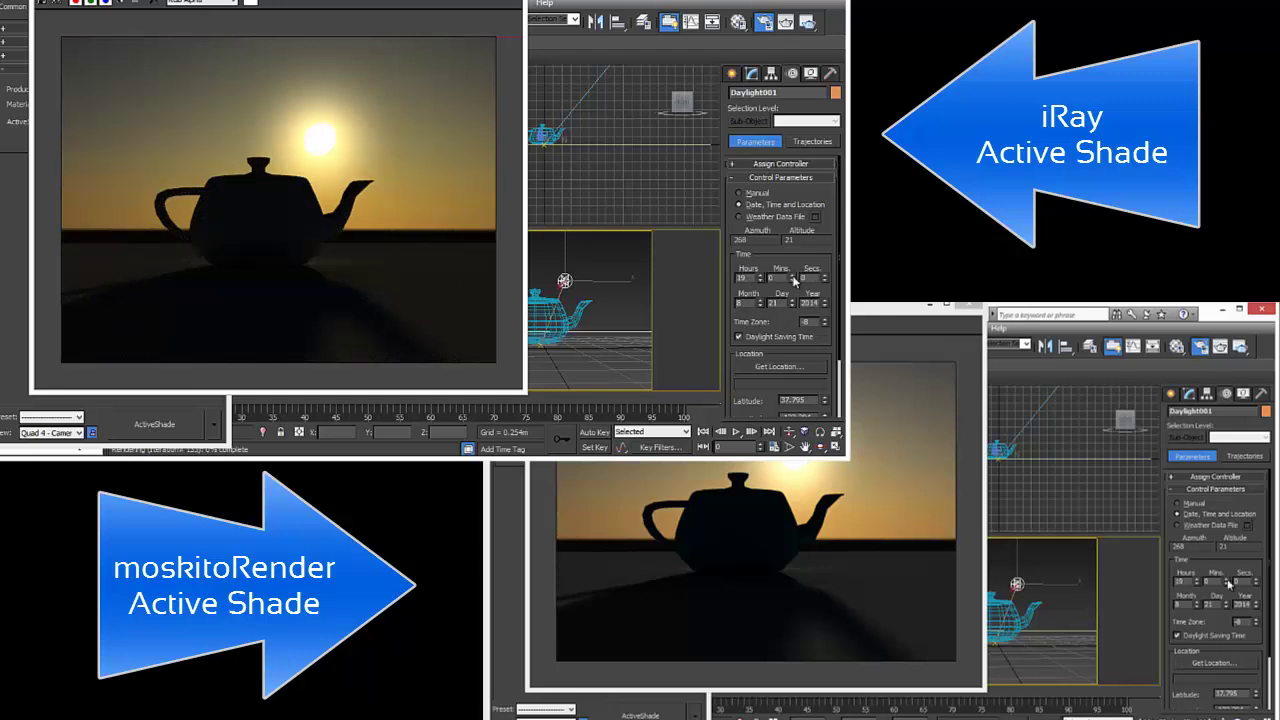
Advance the sun's minutes to 39, then to 46, restarting the iray preview after each
left_click_drag(795, 280, 762, 290)
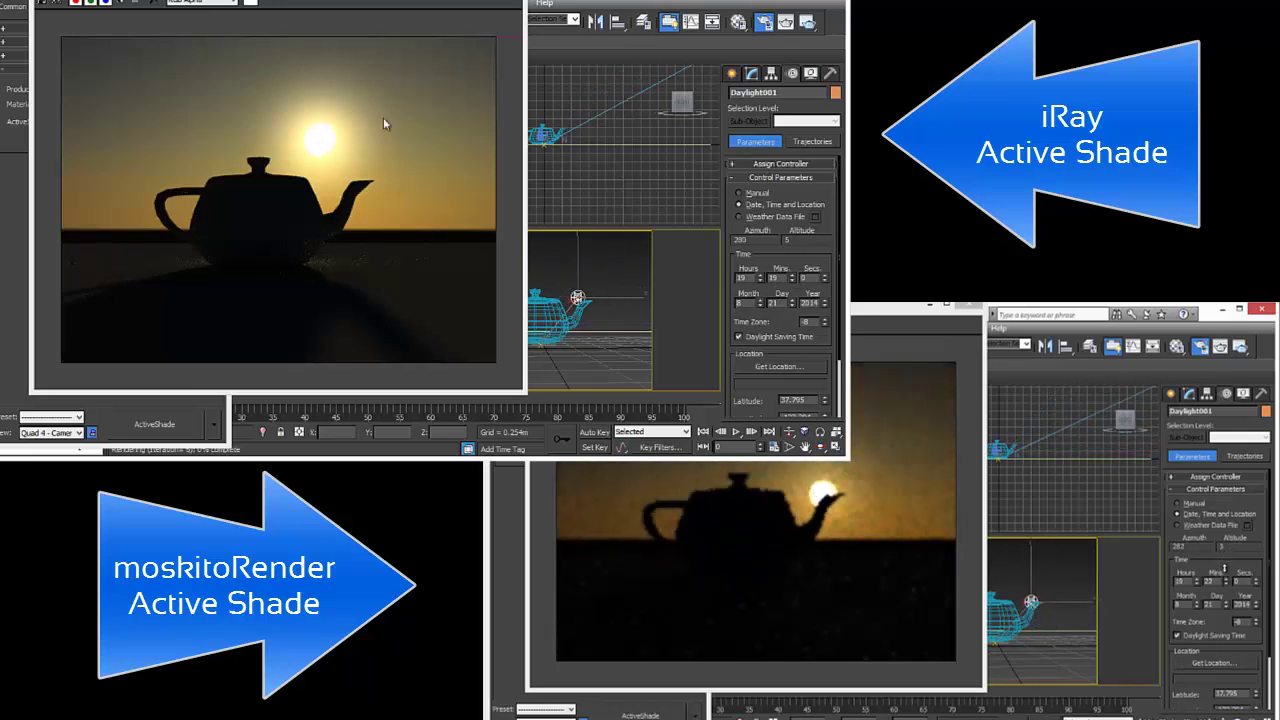
left_click(158, 424)
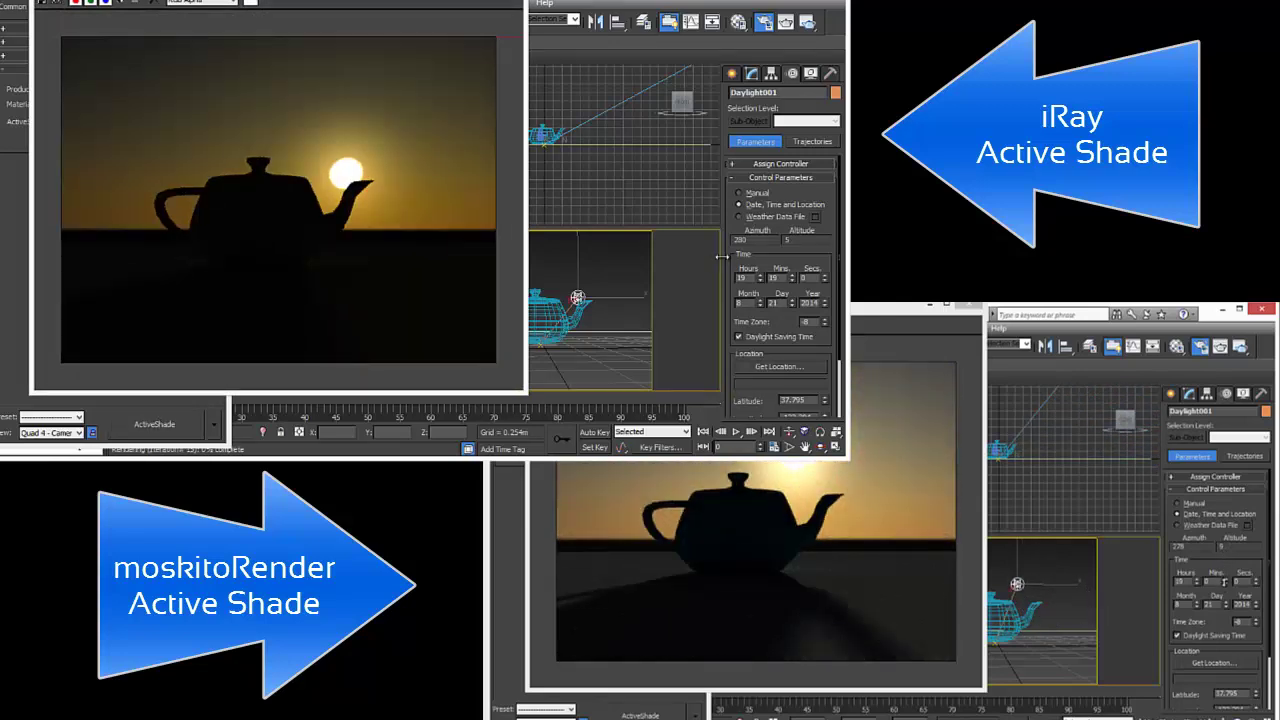
left_click(791, 275)
left_click_drag(791, 275, 791, 252)
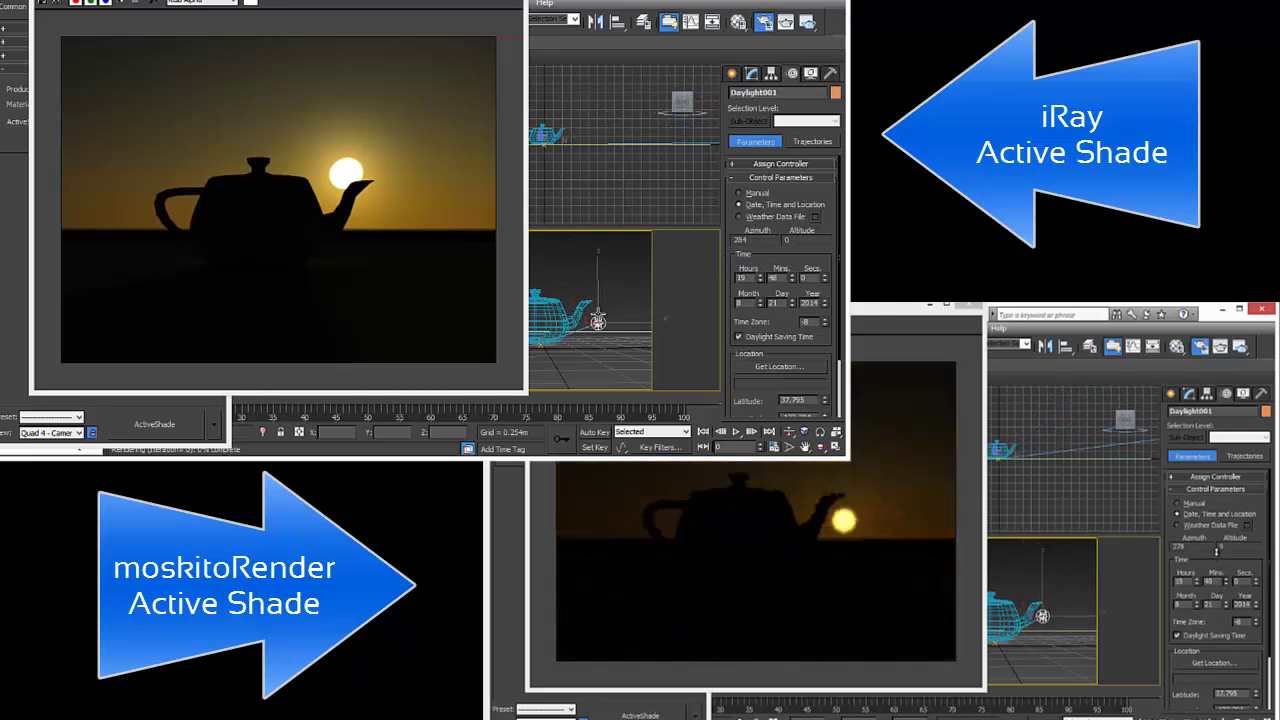
left_click(160, 423)
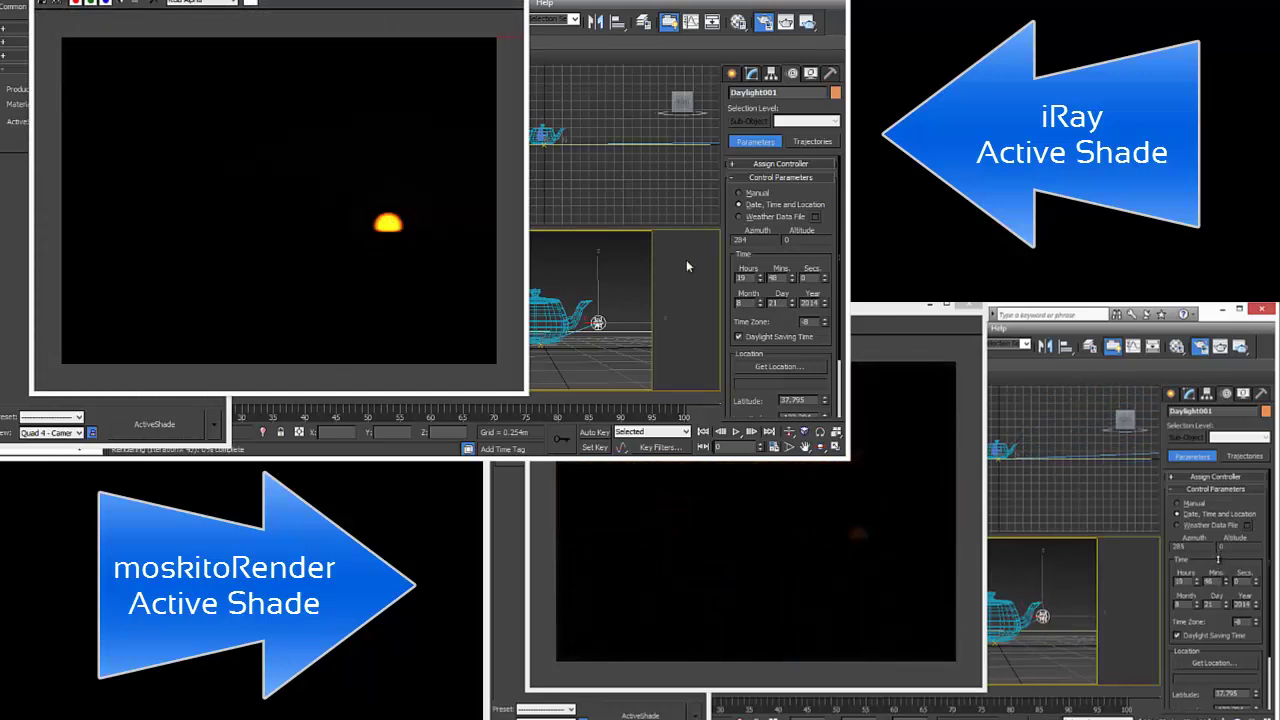
Move the sun to 19:52 and 19:56, bring it back to 19:47, and restart iray
left_click_drag(798, 278, 792, 266)
left_click(172, 411)
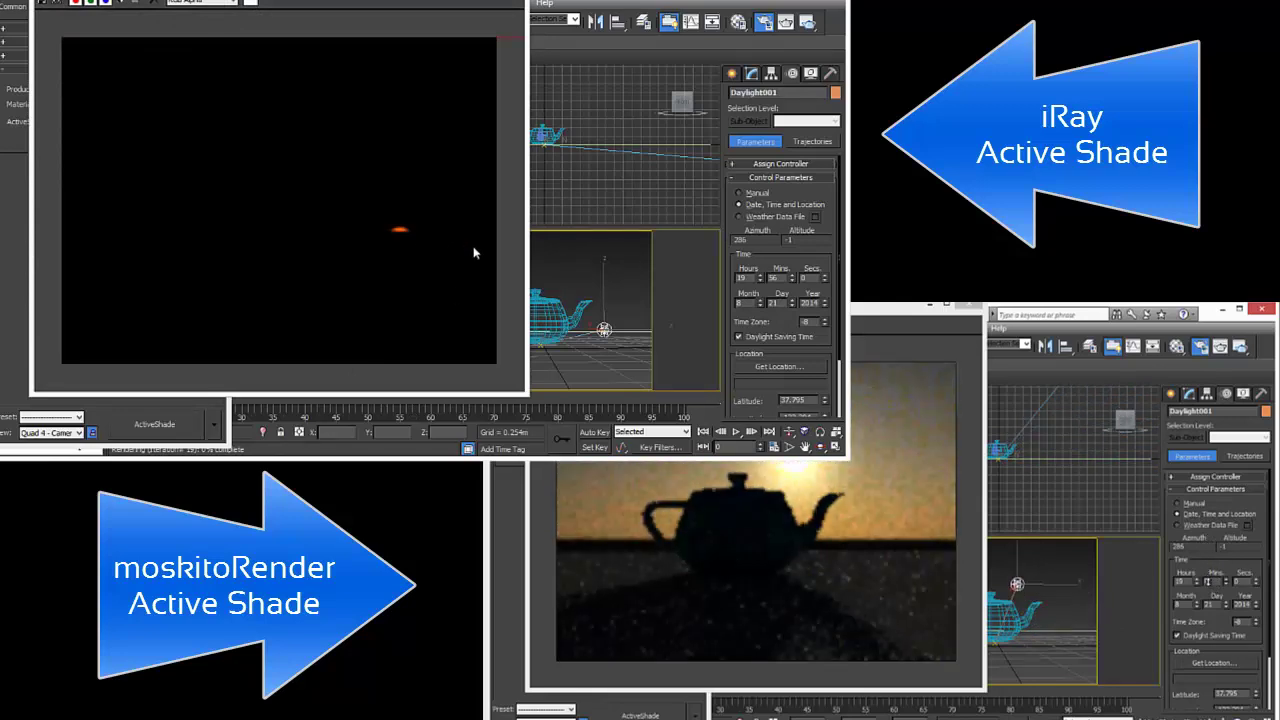
left_click_drag(792, 276, 791, 294)
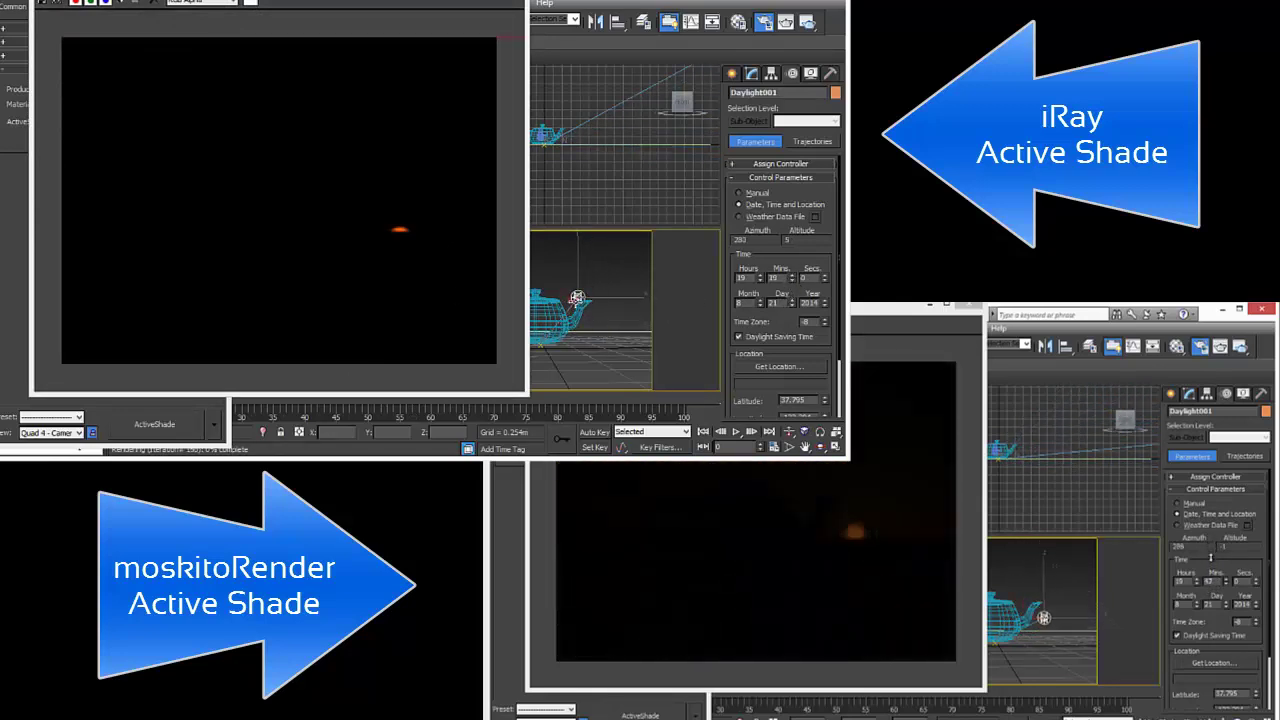
left_click(160, 430)
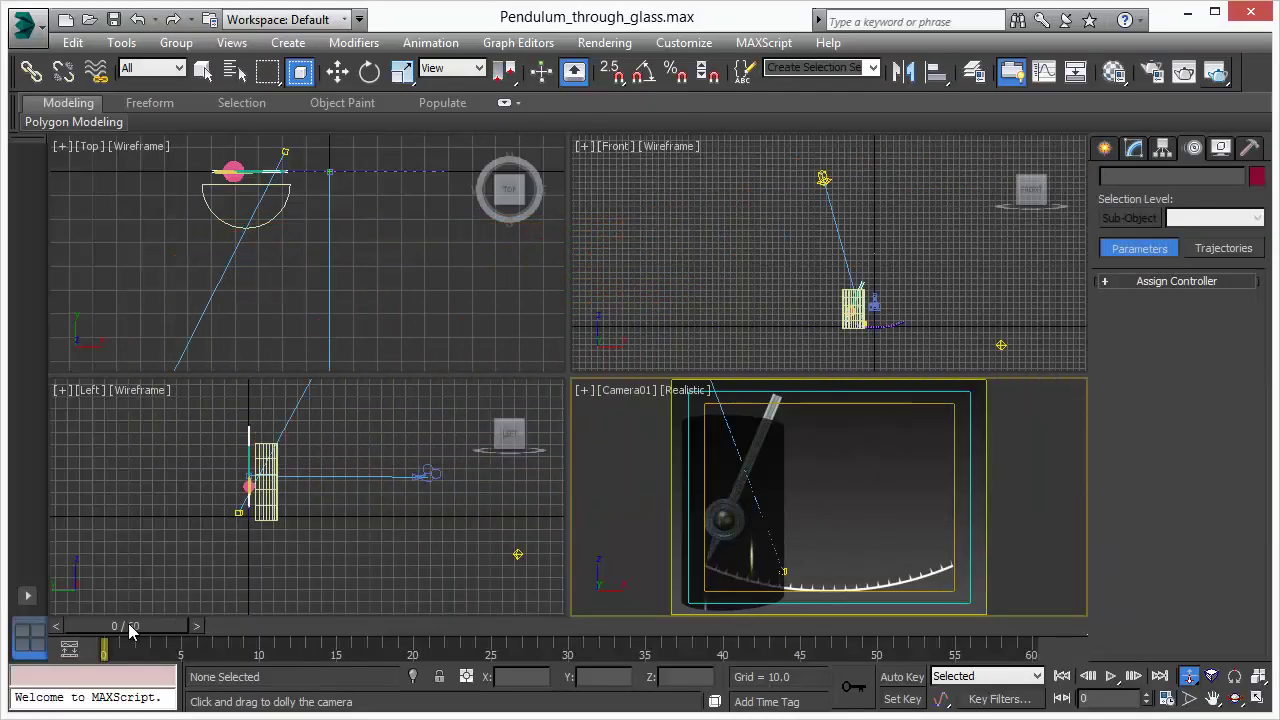
Scrub the pendulum to frame 45 and back to 0, then start ActiveShade from Assign Renderer
mouse_move(130, 628)
left_mouse_down()
mouse_move(872, 632)
mouse_move(129, 646)
left_mouse_up()
left_click(1188, 677)
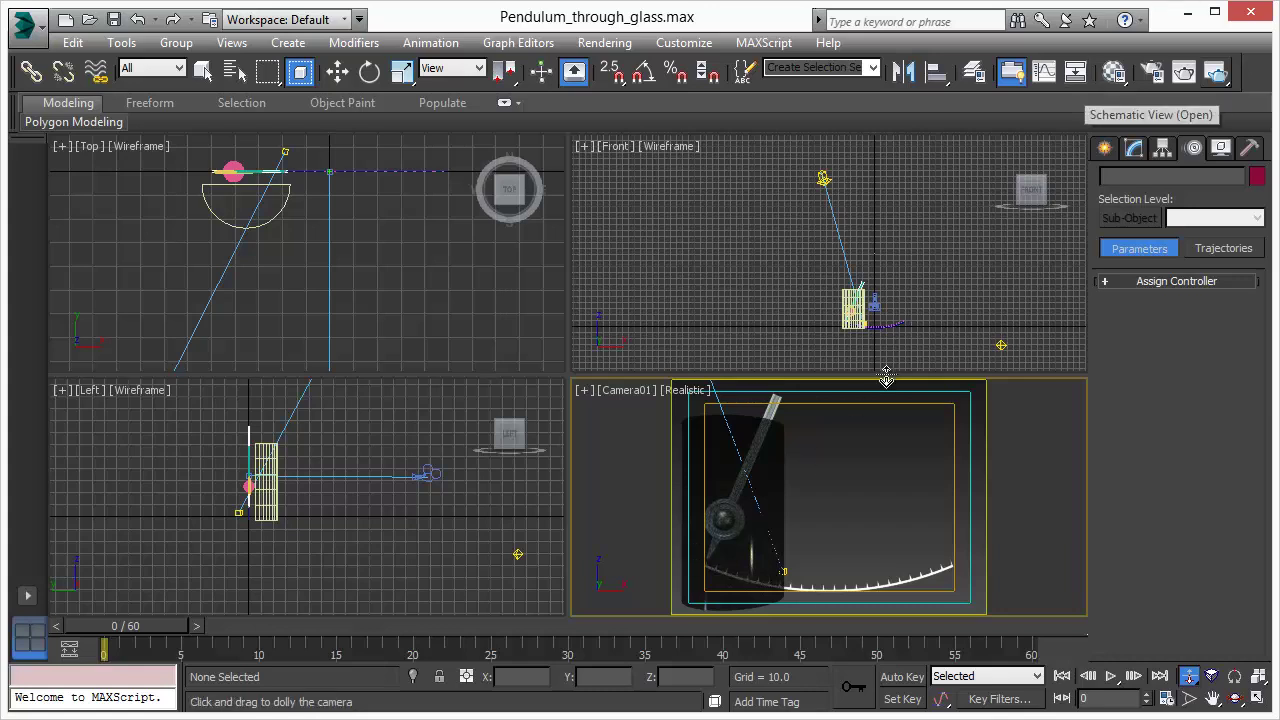
left_click(1153, 72)
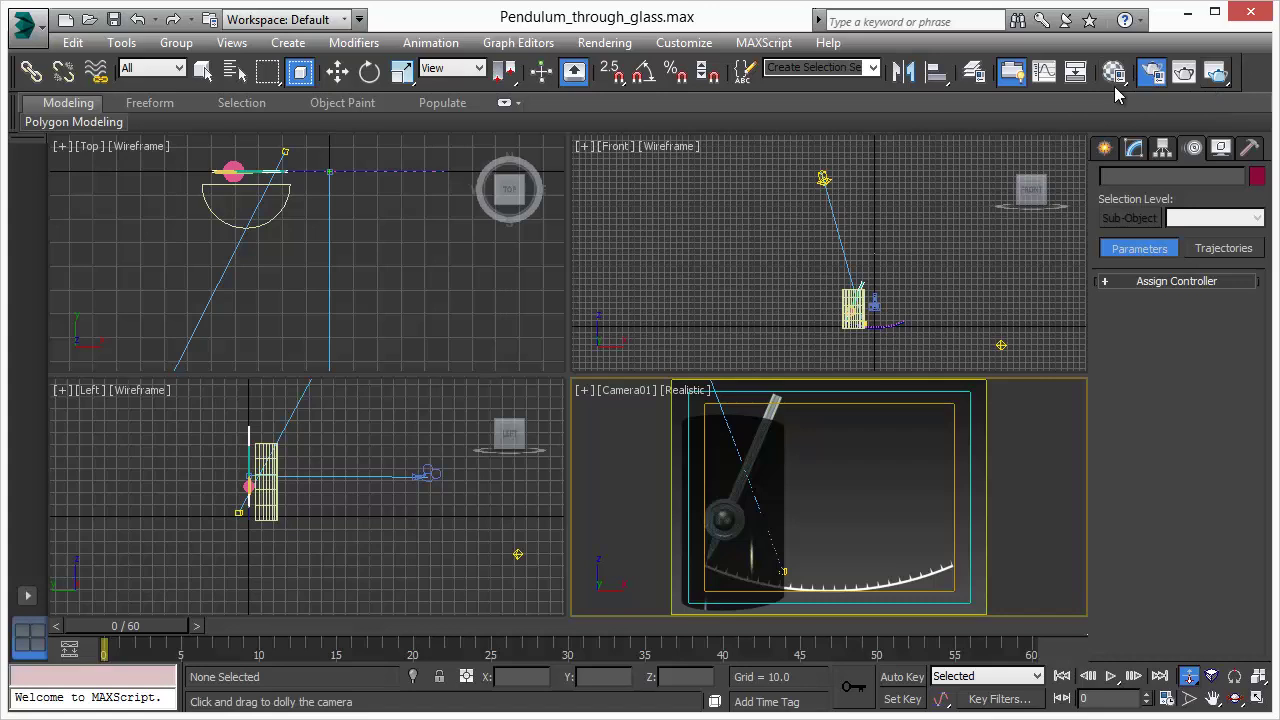
scroll(273, 473, "down", 1)
scroll(273, 473, "down", 3)
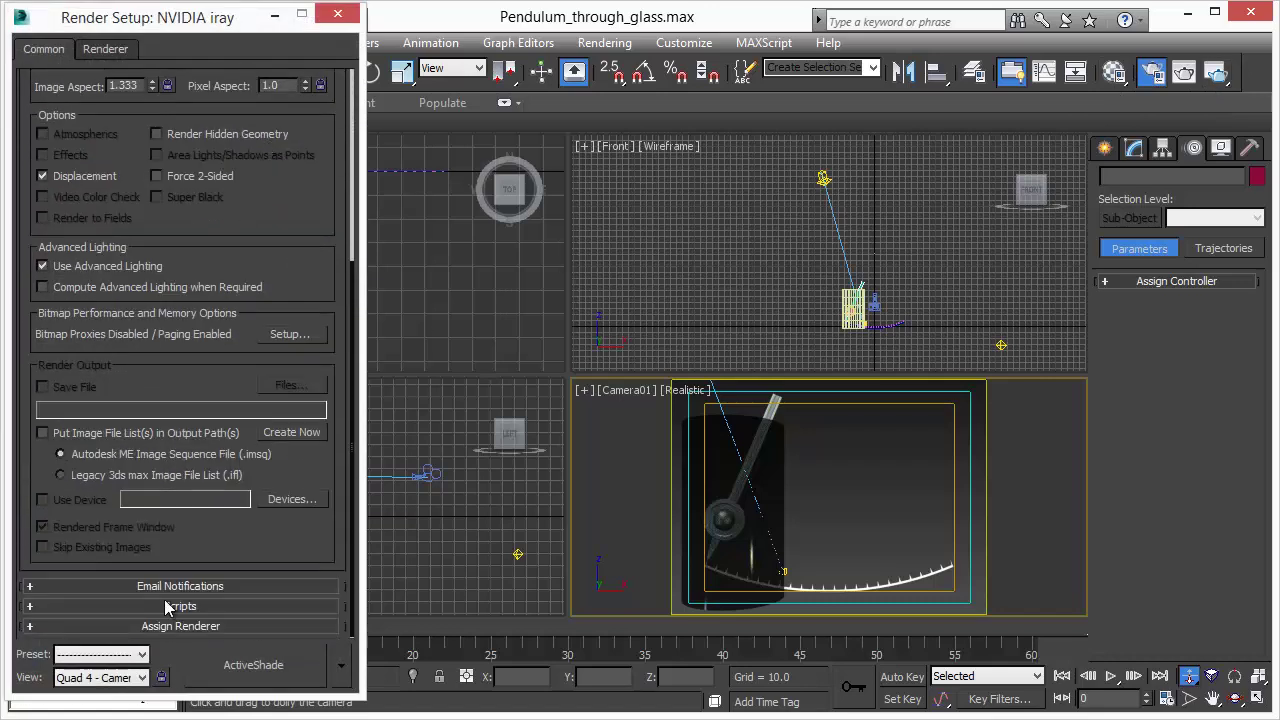
left_click(178, 622)
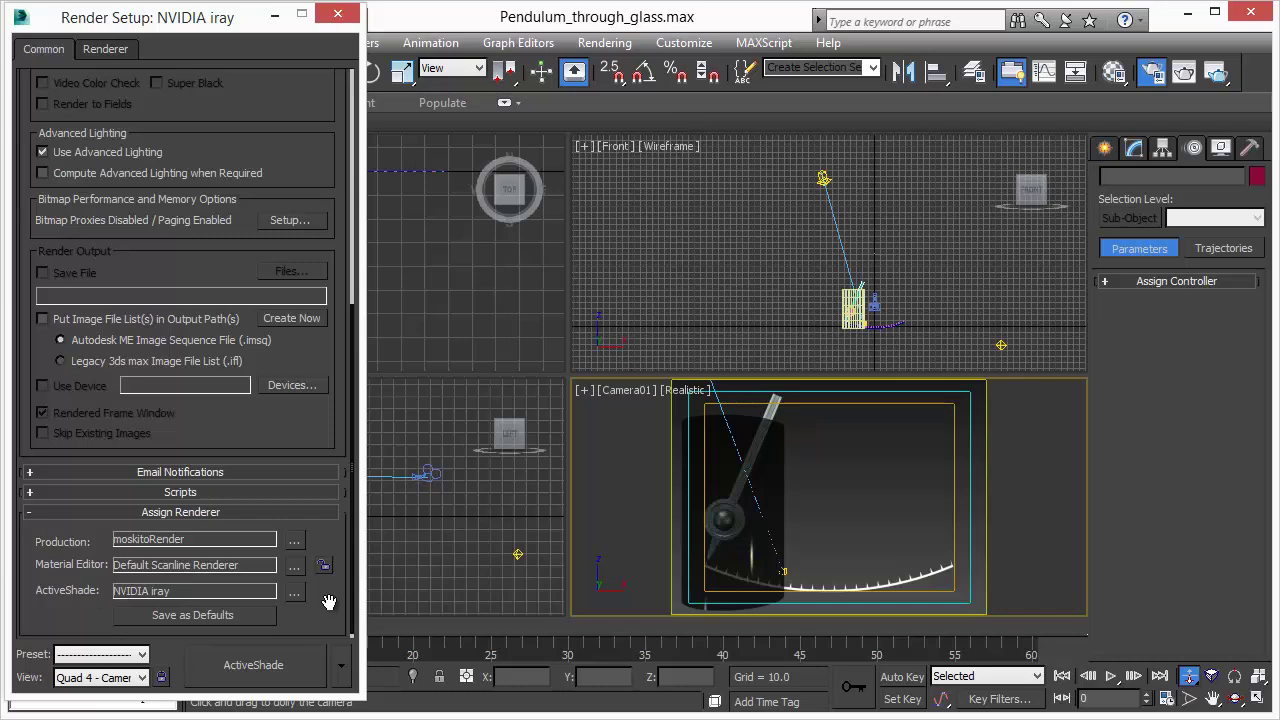
left_click(264, 669)
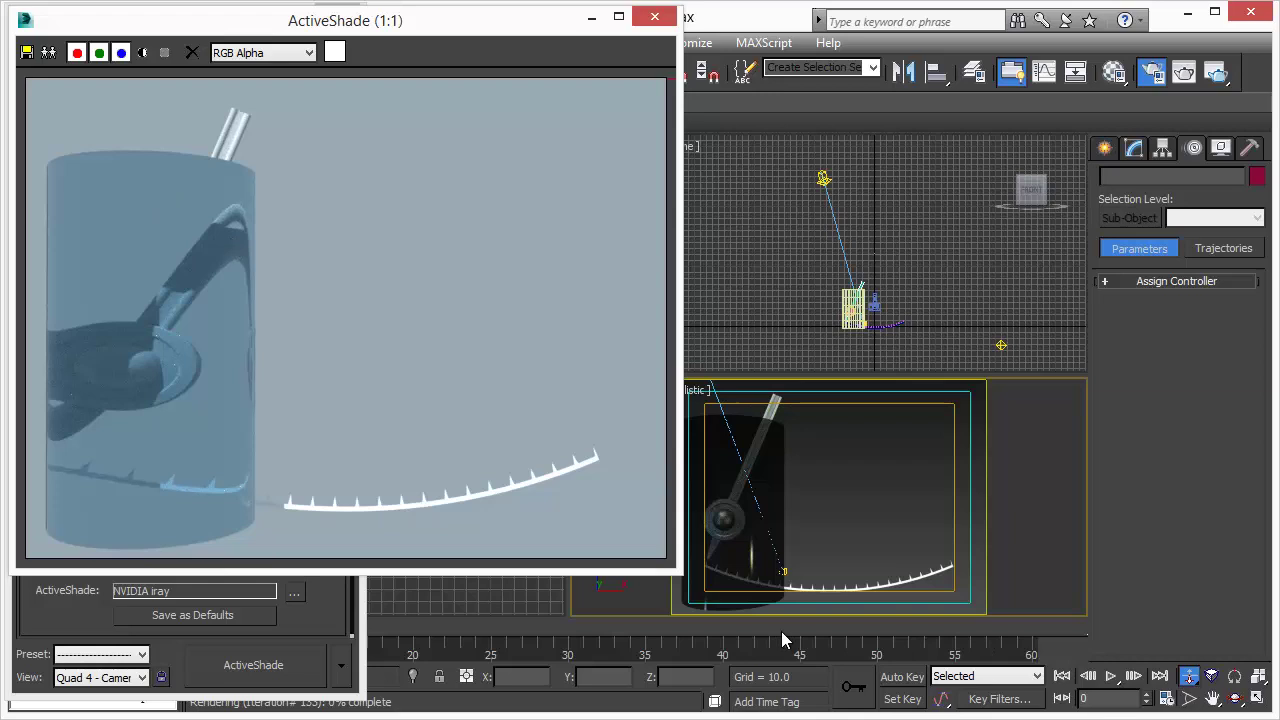
Play the pendulum animation and restart the ActiveShade preview at the new frame
left_click(1110, 676)
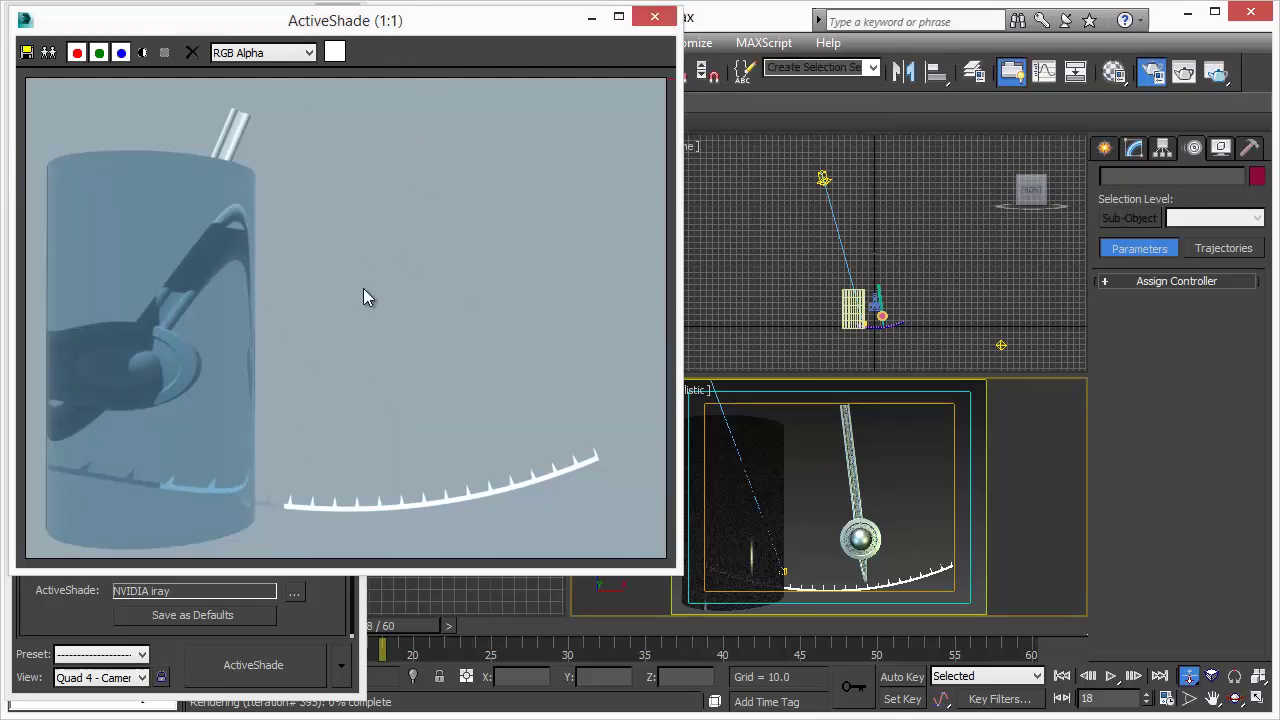
left_click(267, 670)
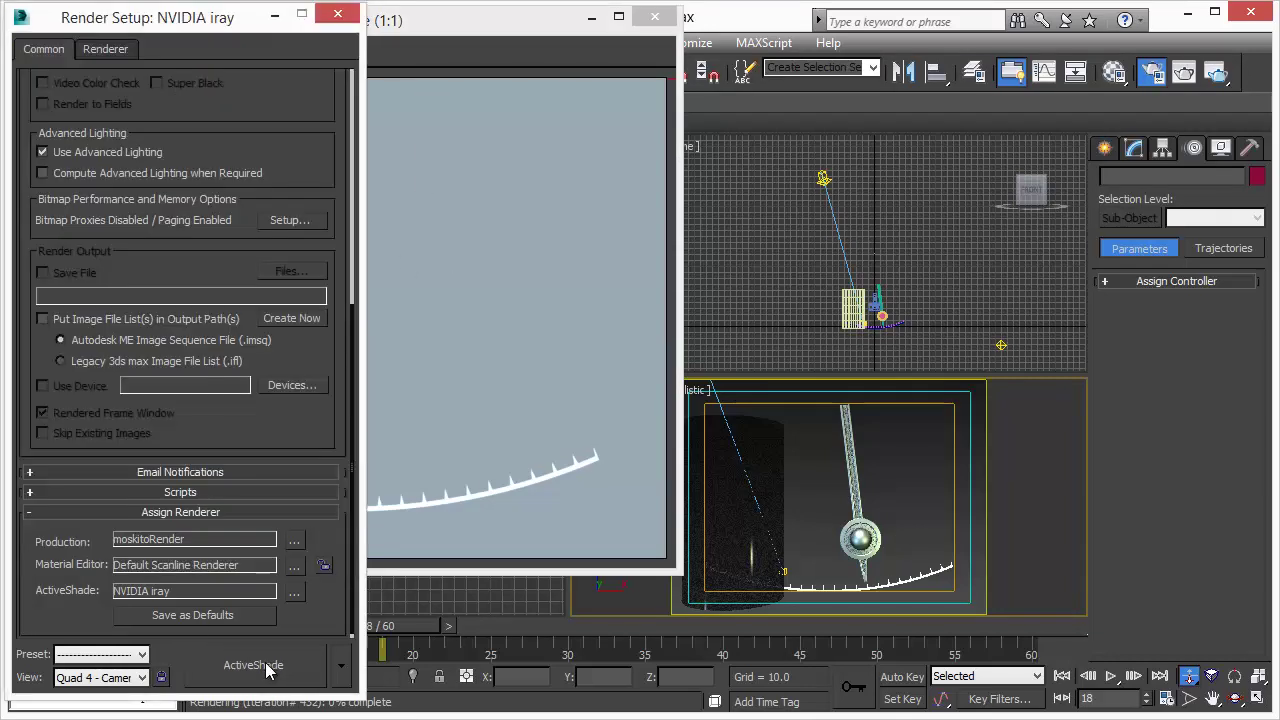
left_click(267, 670)
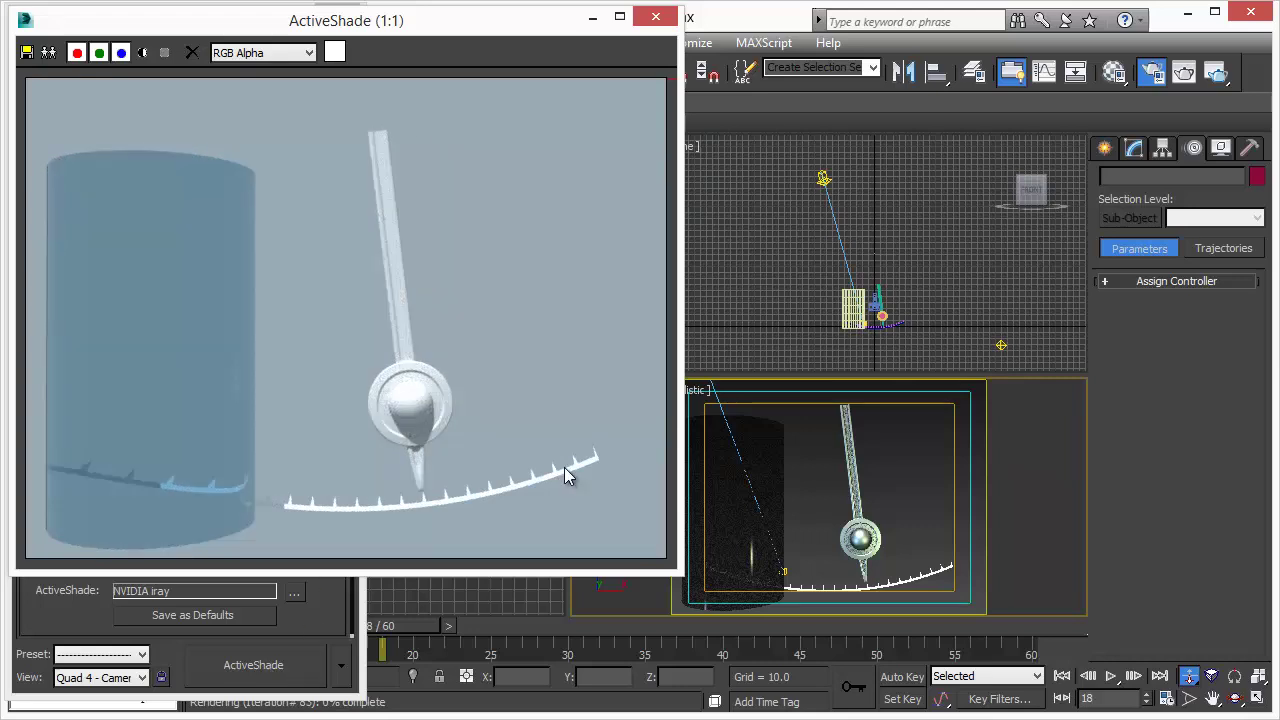
Enable motion blur in the NVIDIA iray renderer settings
left_click(316, 620)
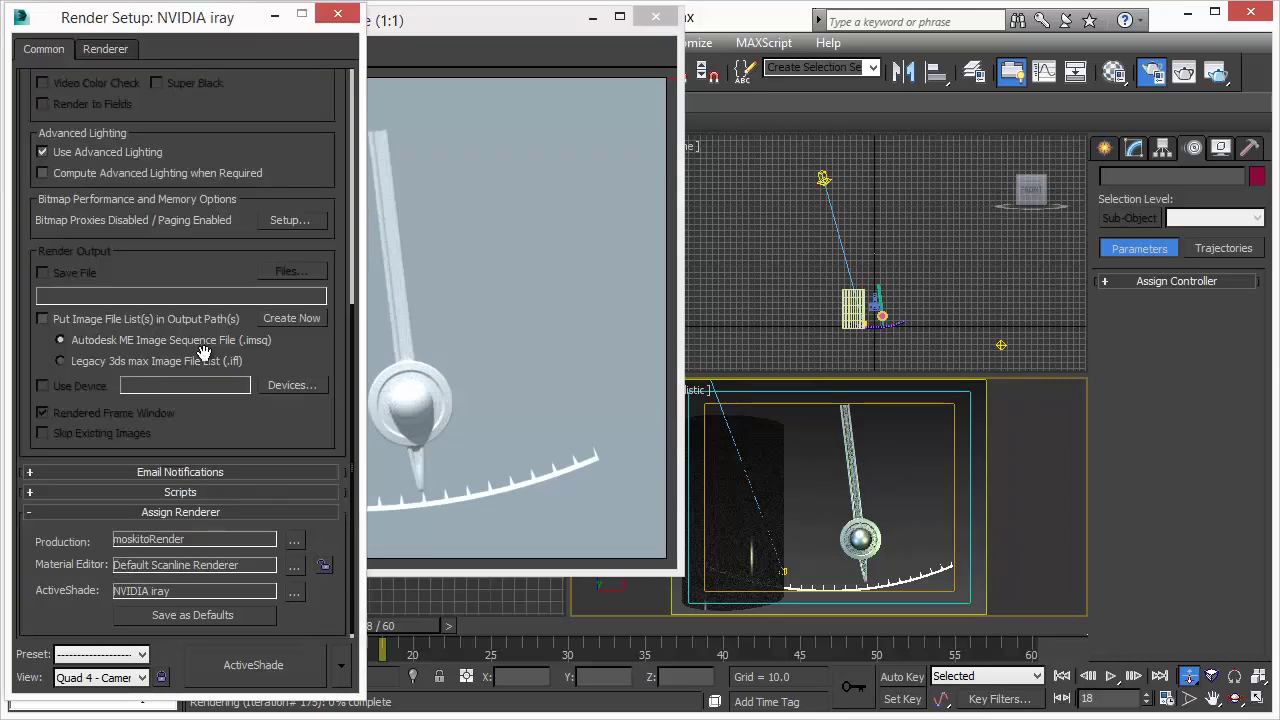
left_click(104, 49)
left_click(130, 350)
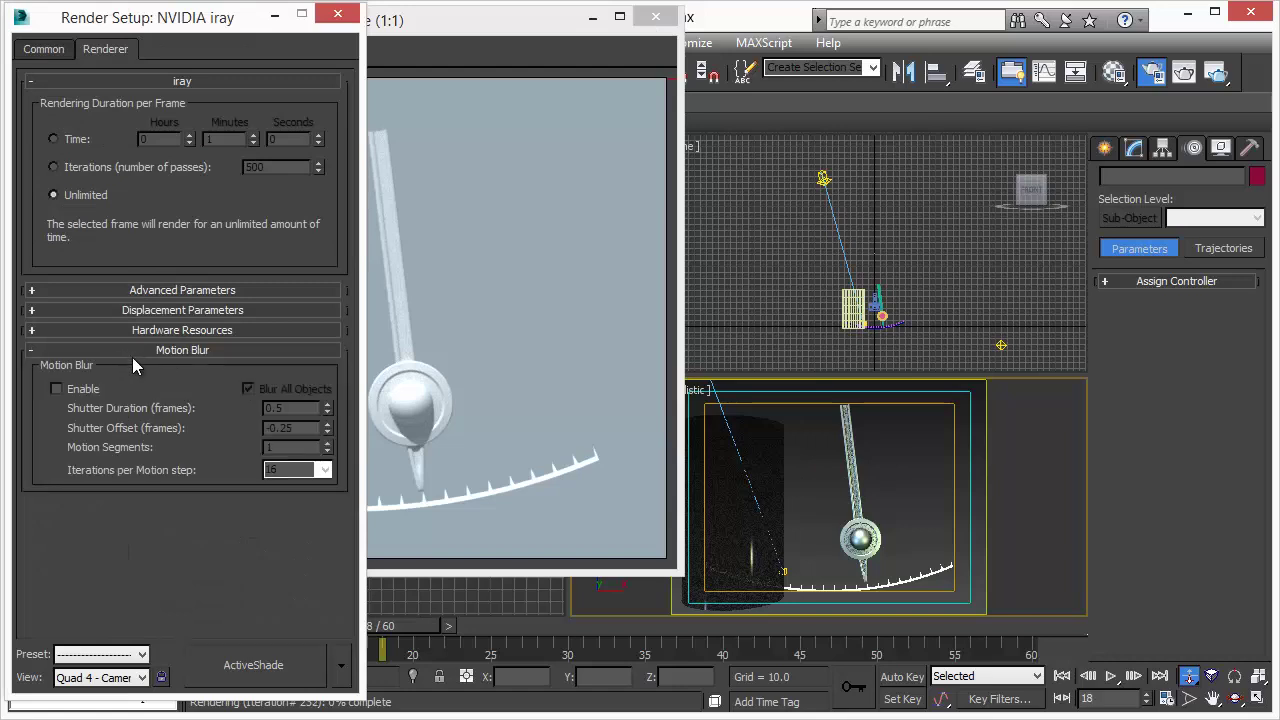
left_click(70, 389)
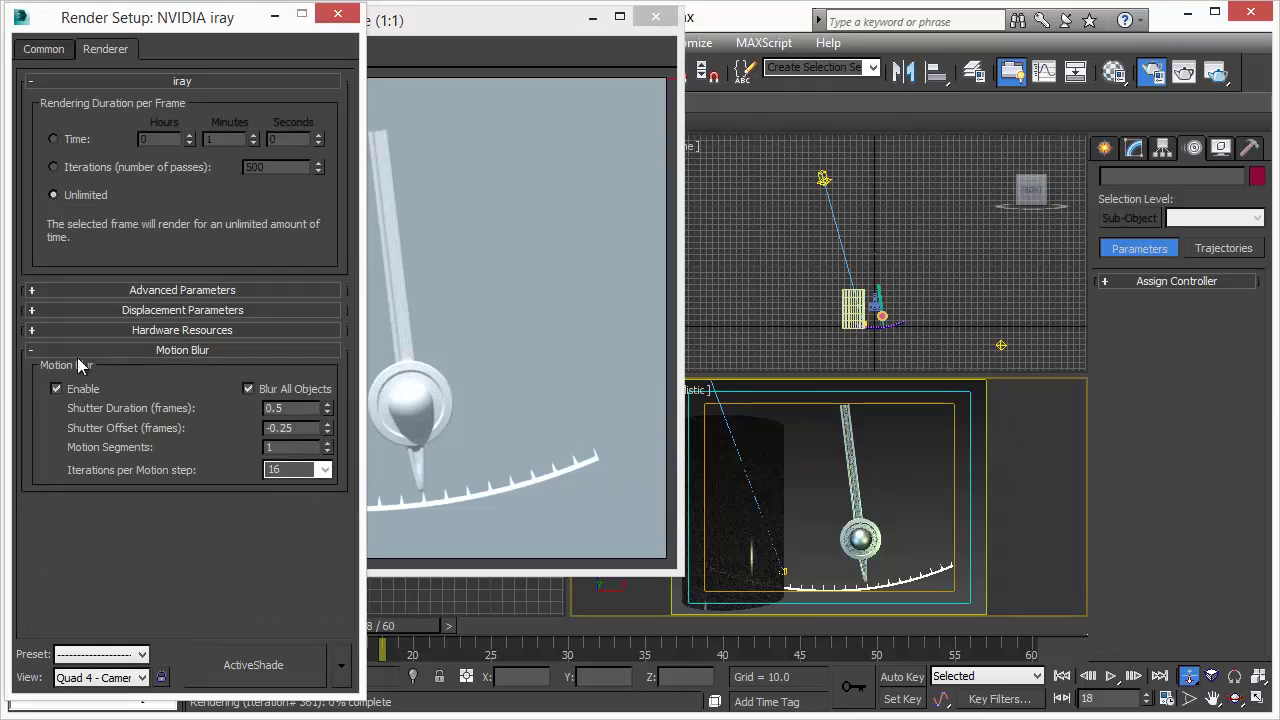
left_click(82, 352)
left_click(51, 49)
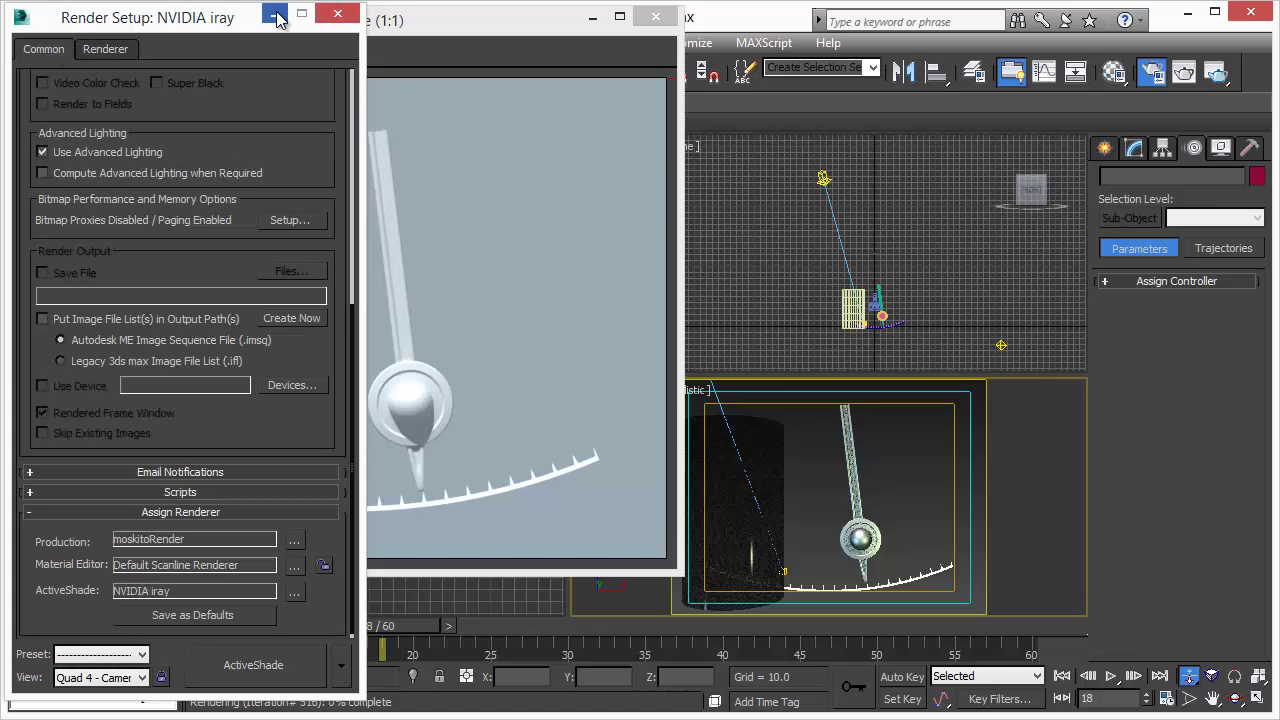
Restart the live iray preview, then play the animation and stop it at frame 22
left_click(458, 480)
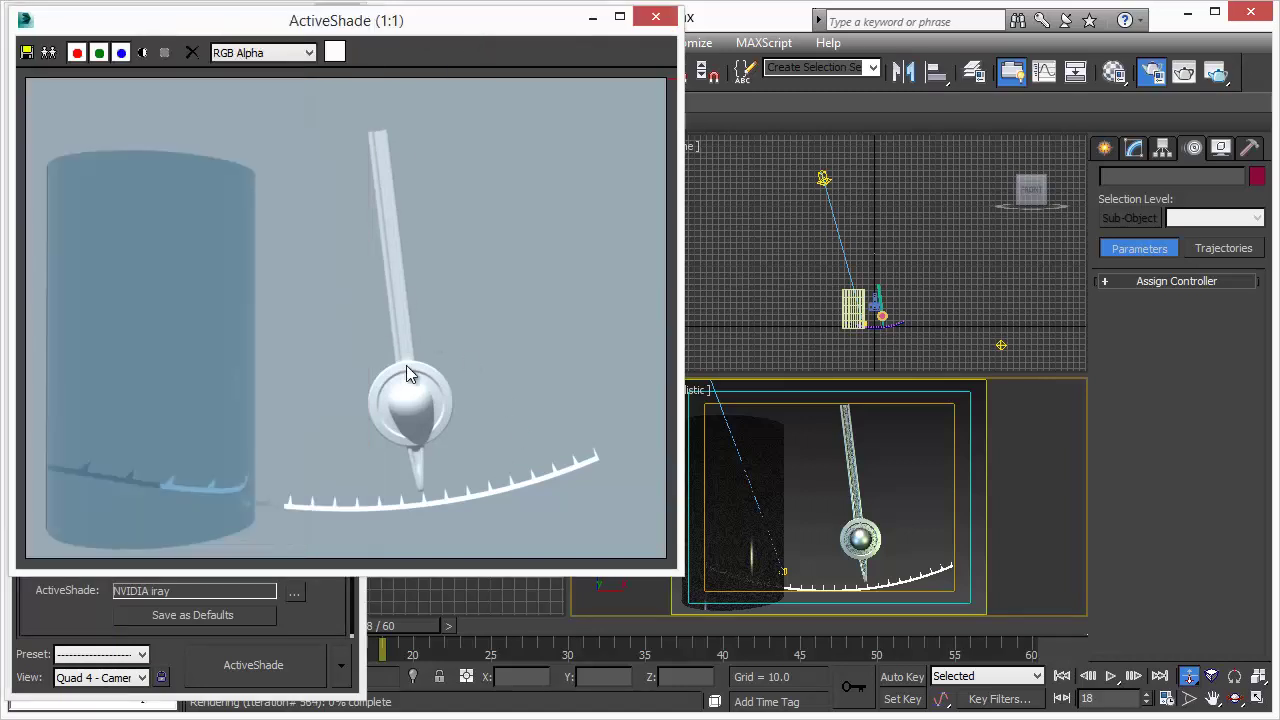
left_click(272, 665)
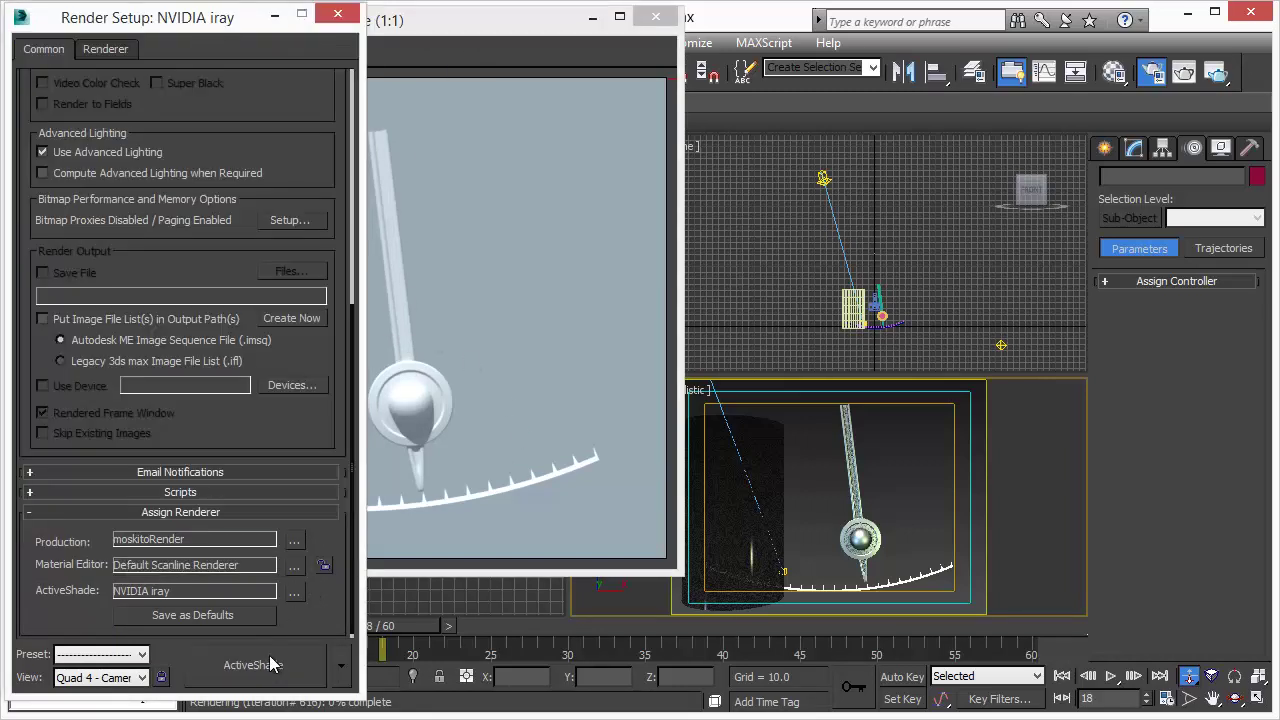
left_click(270, 665)
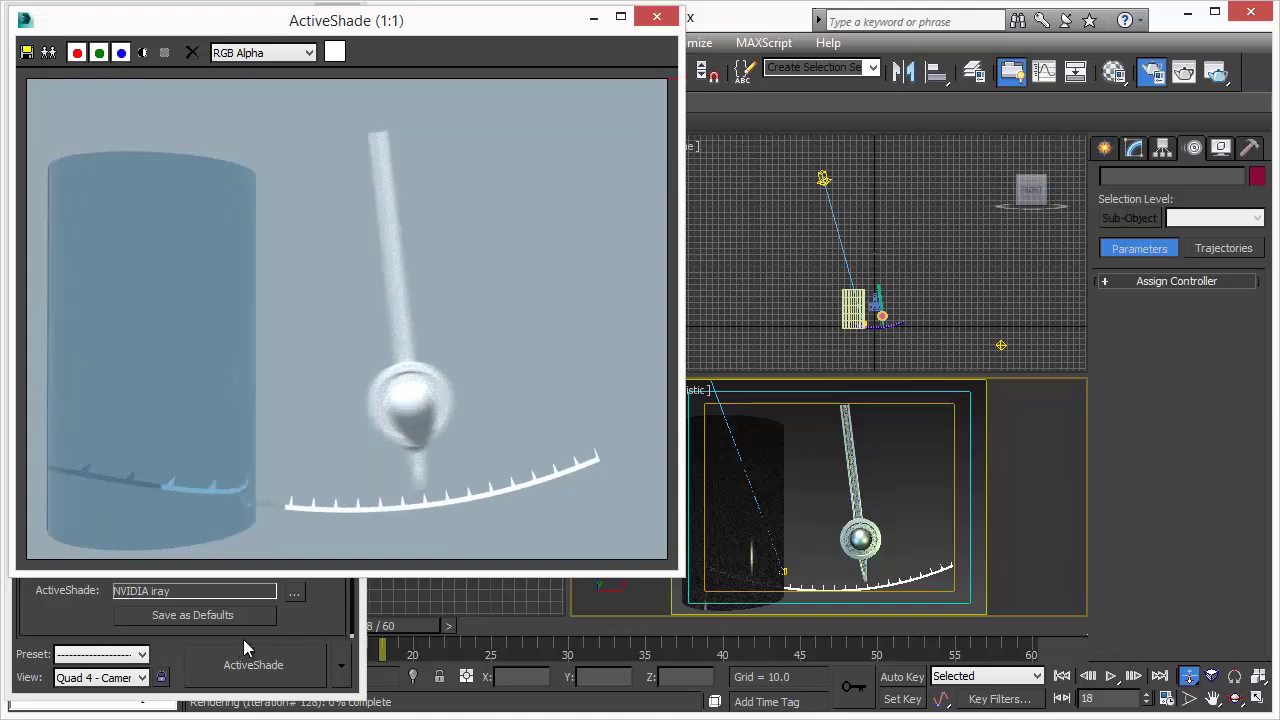
left_click(1111, 677)
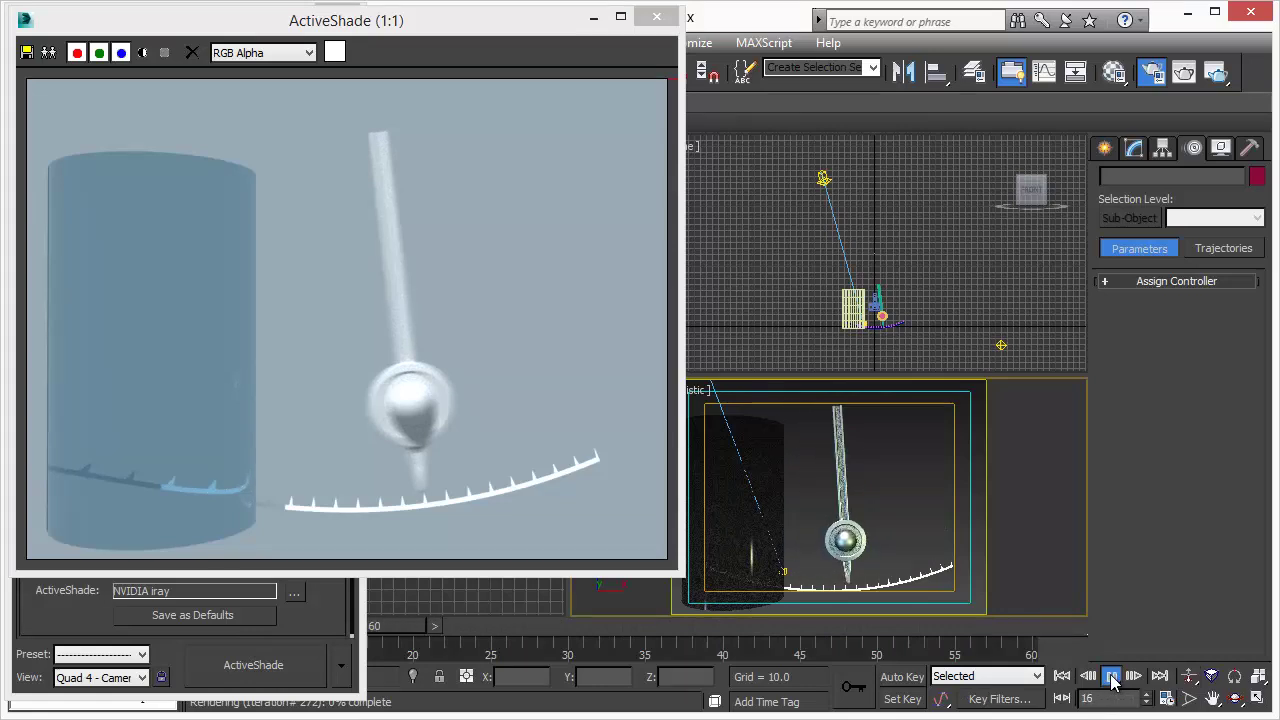
left_click(1111, 677)
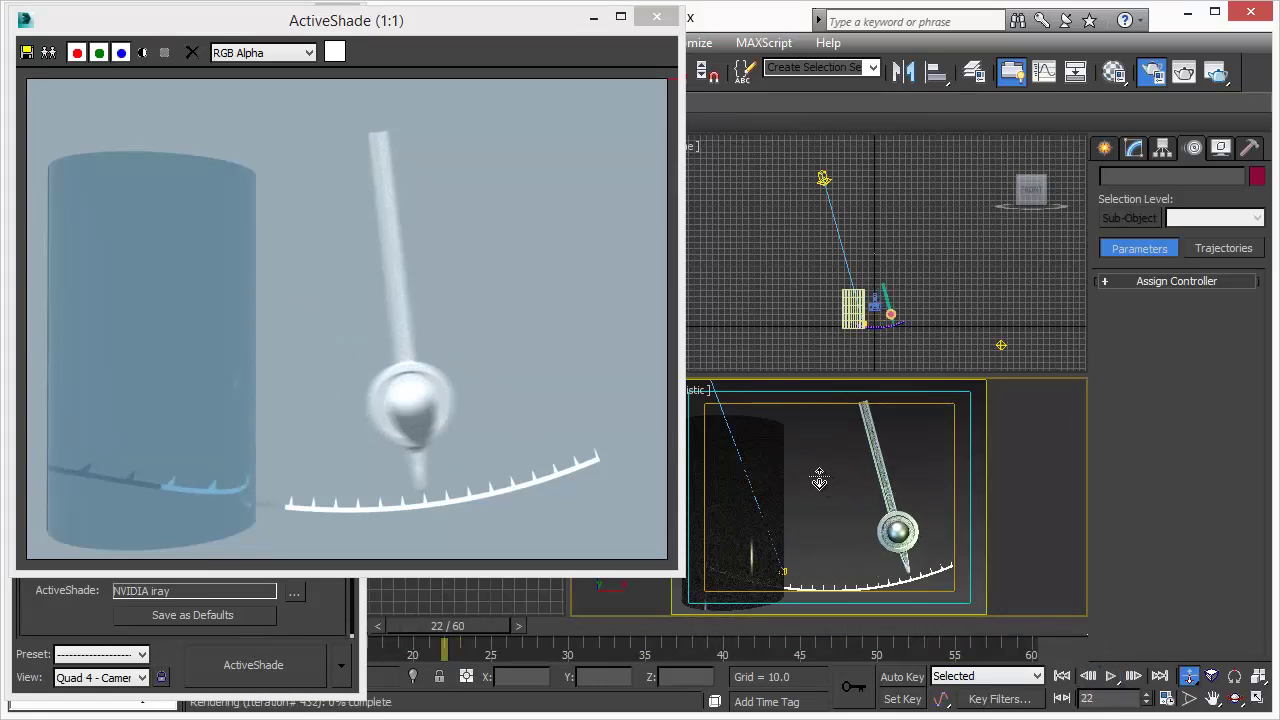
Assign Default Scanline Renderer as the ActiveShade renderer
left_click(326, 616)
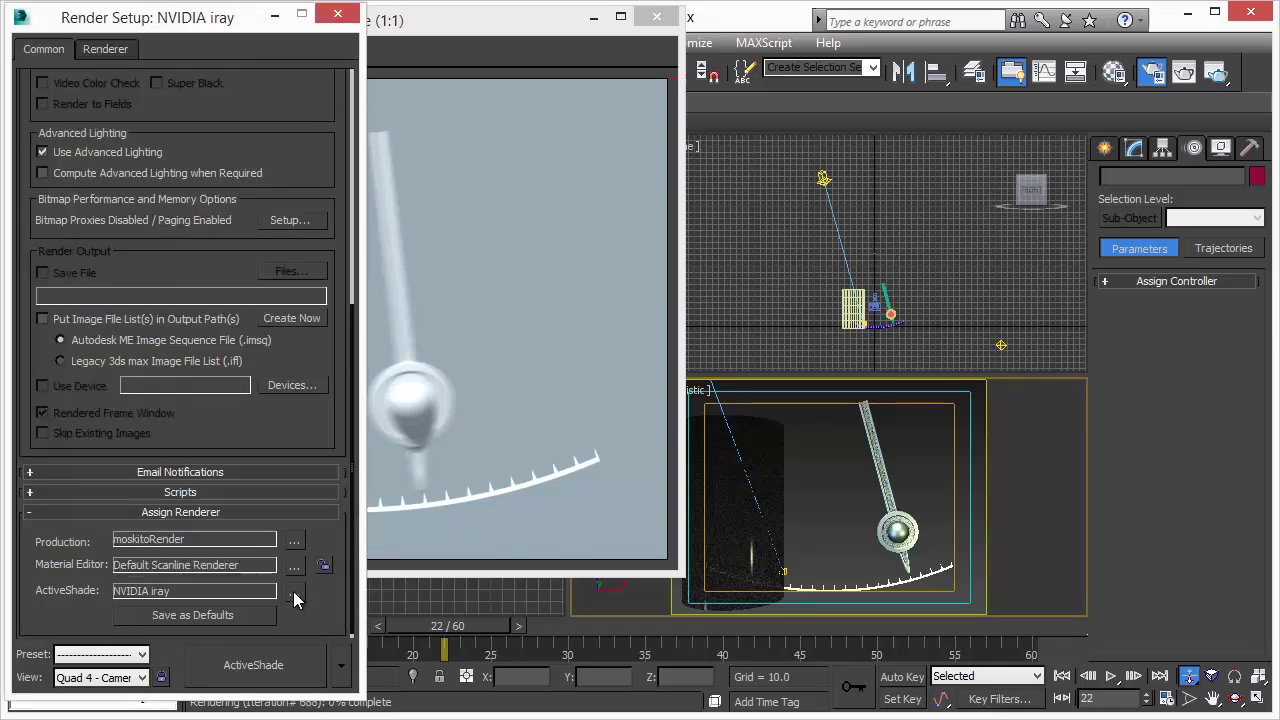
left_click(294, 591)
left_click(164, 230)
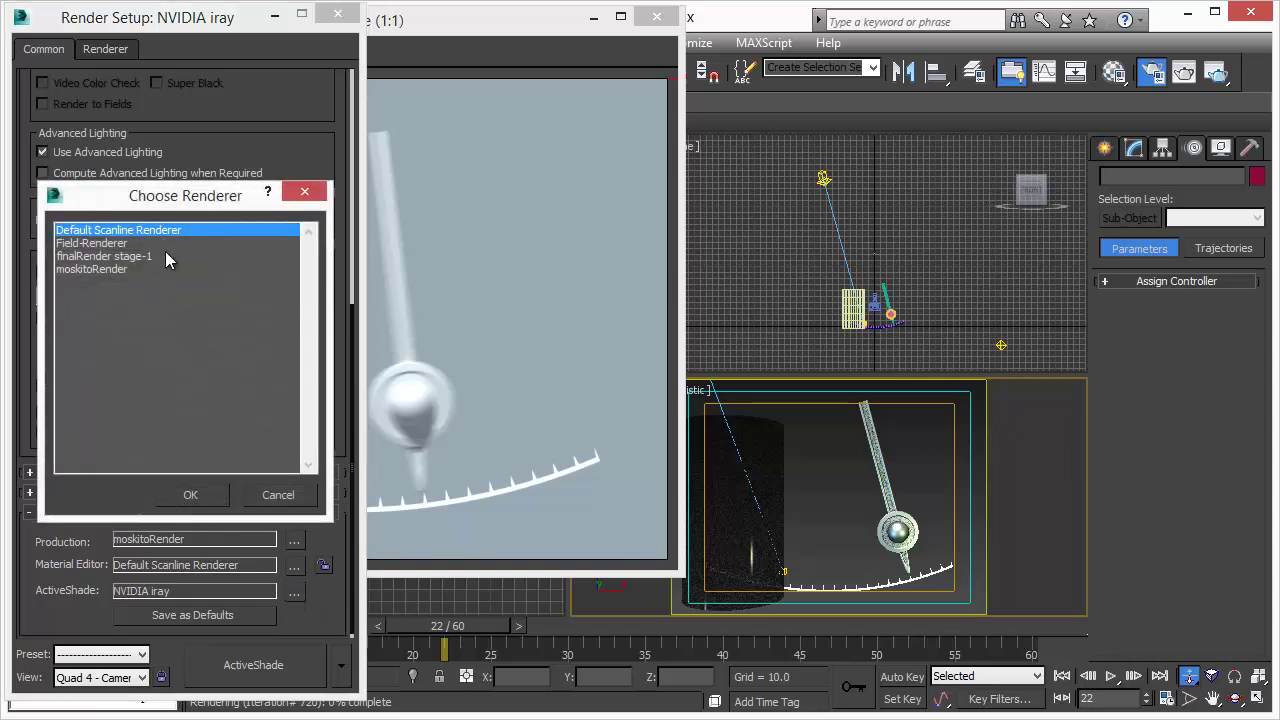
left_click(191, 496)
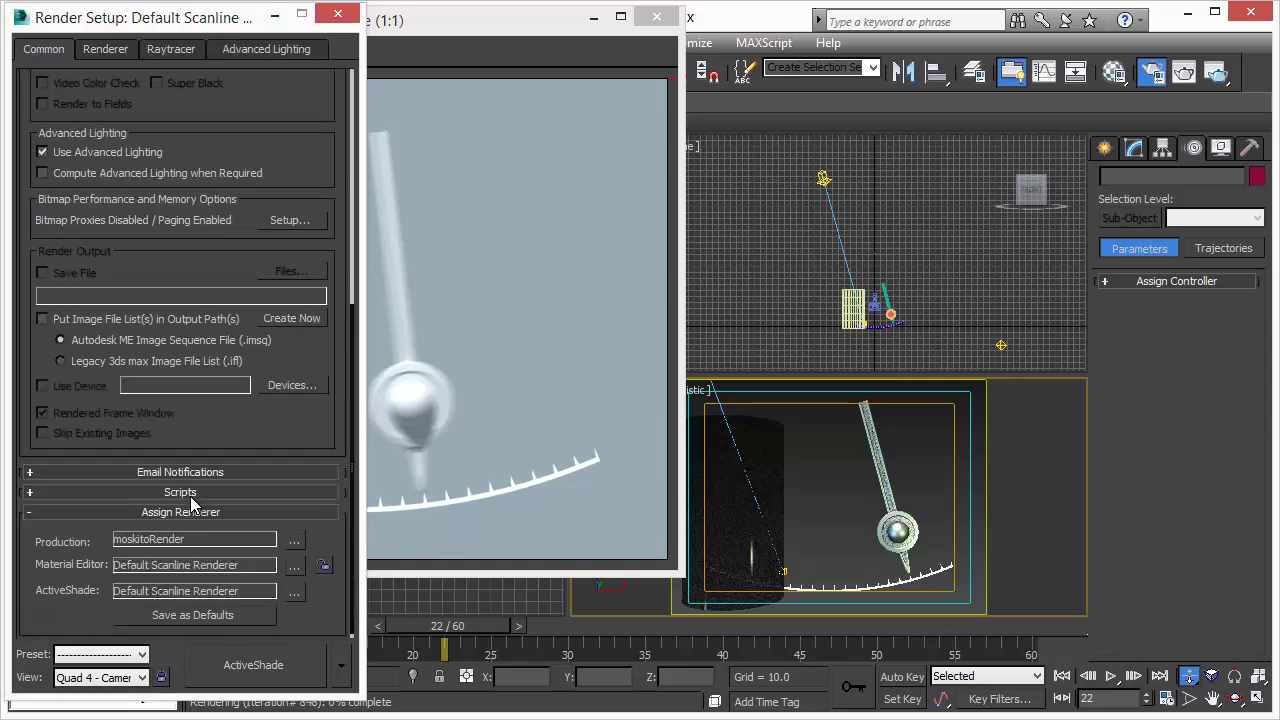
Start the scanline ActiveShade preview, play the pendulum and stop at frame 19
left_click(251, 665)
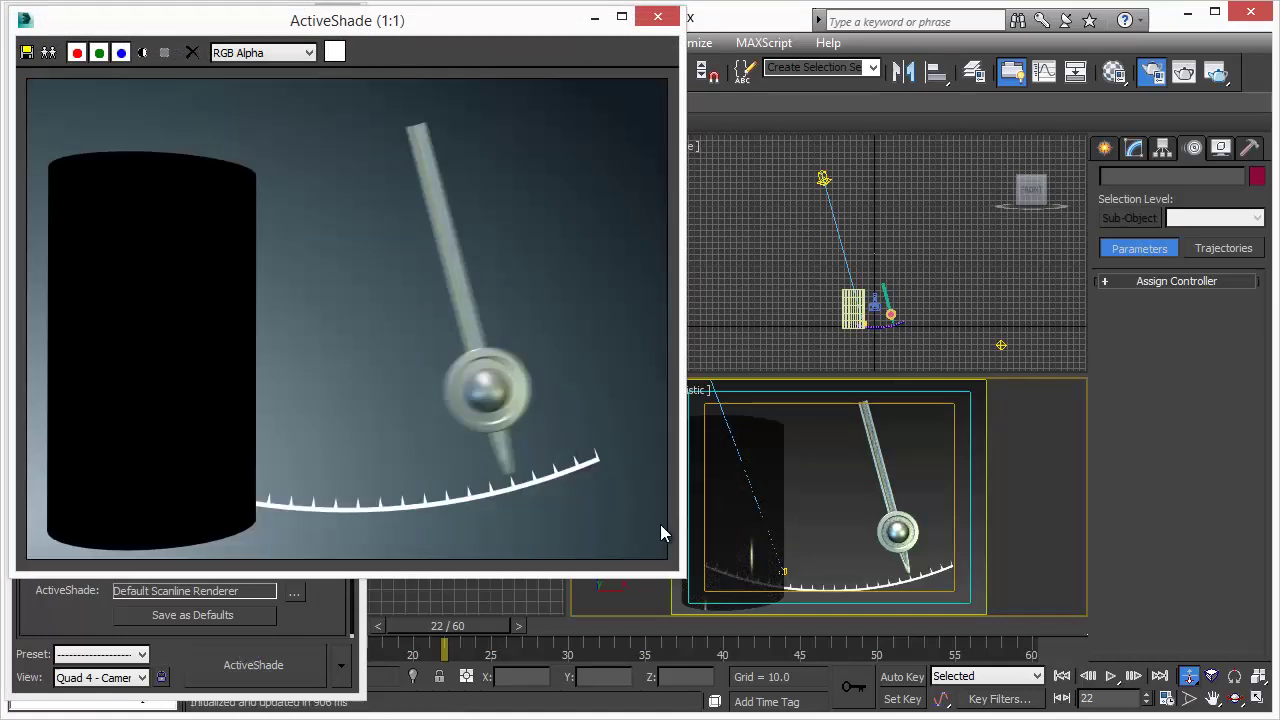
left_click(1111, 677)
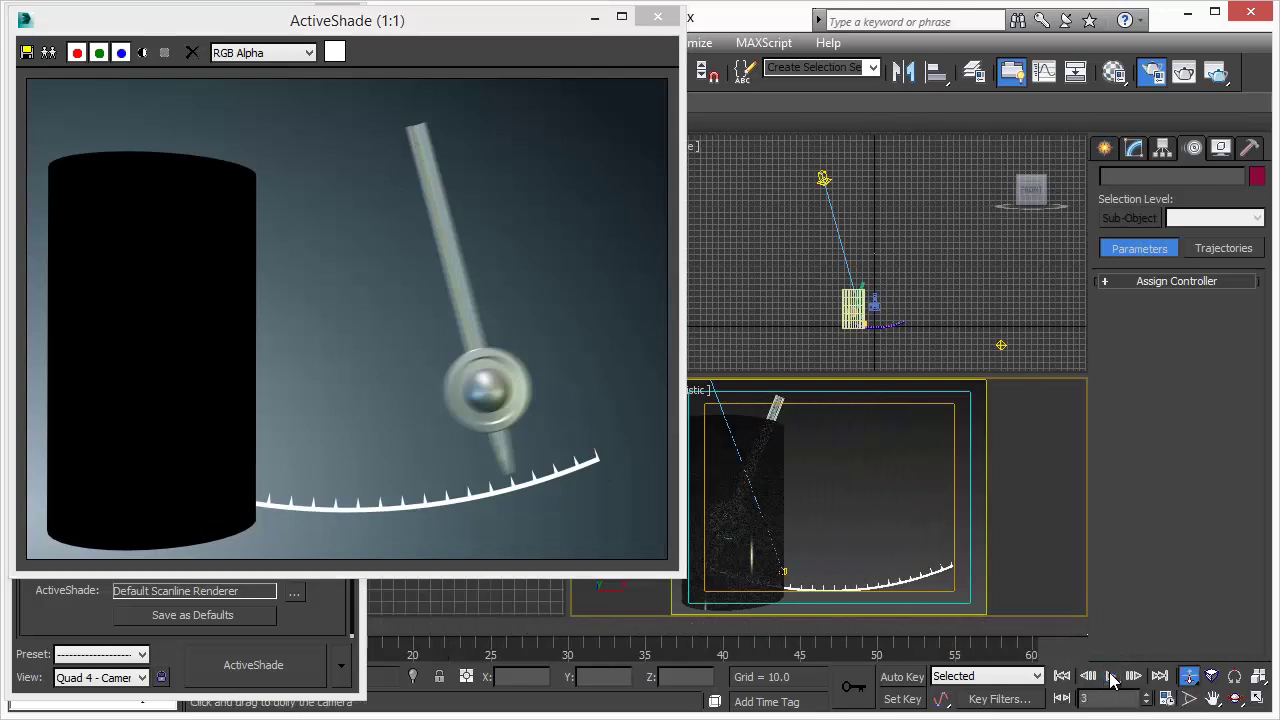
left_click(1111, 677)
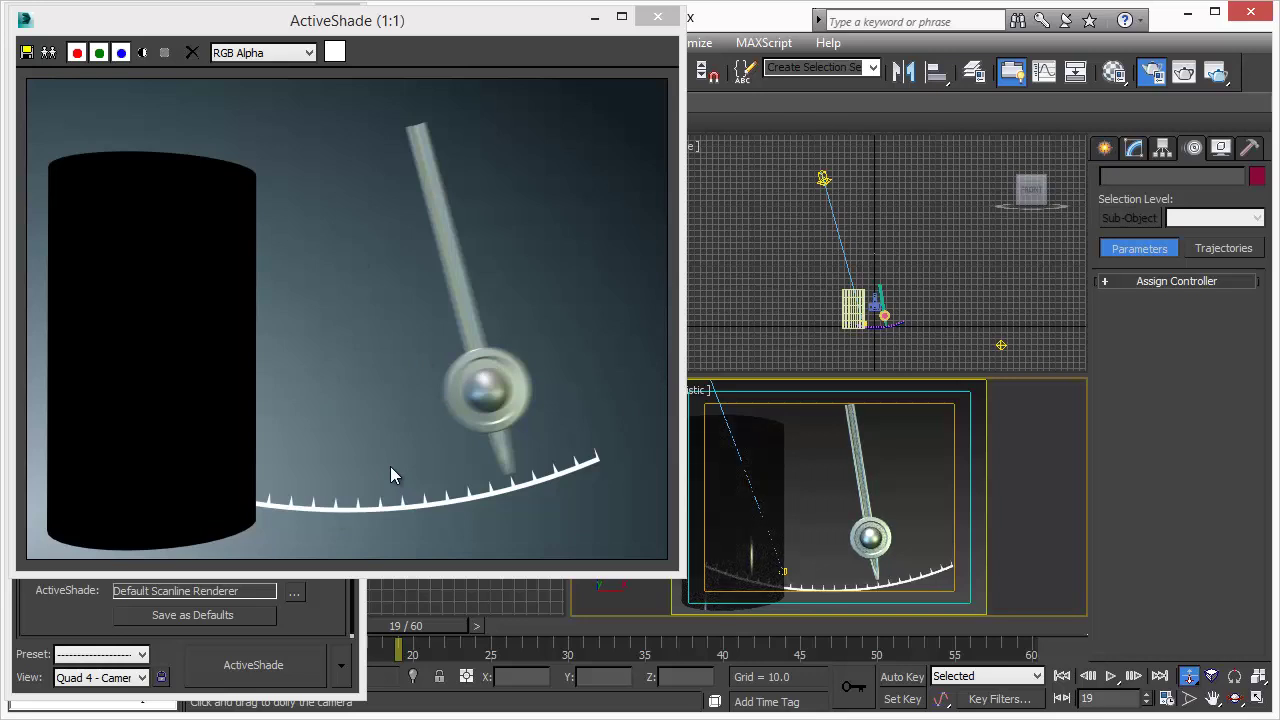
Assign NVIDIA iray back as the ActiveShade renderer
left_click(305, 630)
left_click(292, 590)
left_click(85, 269)
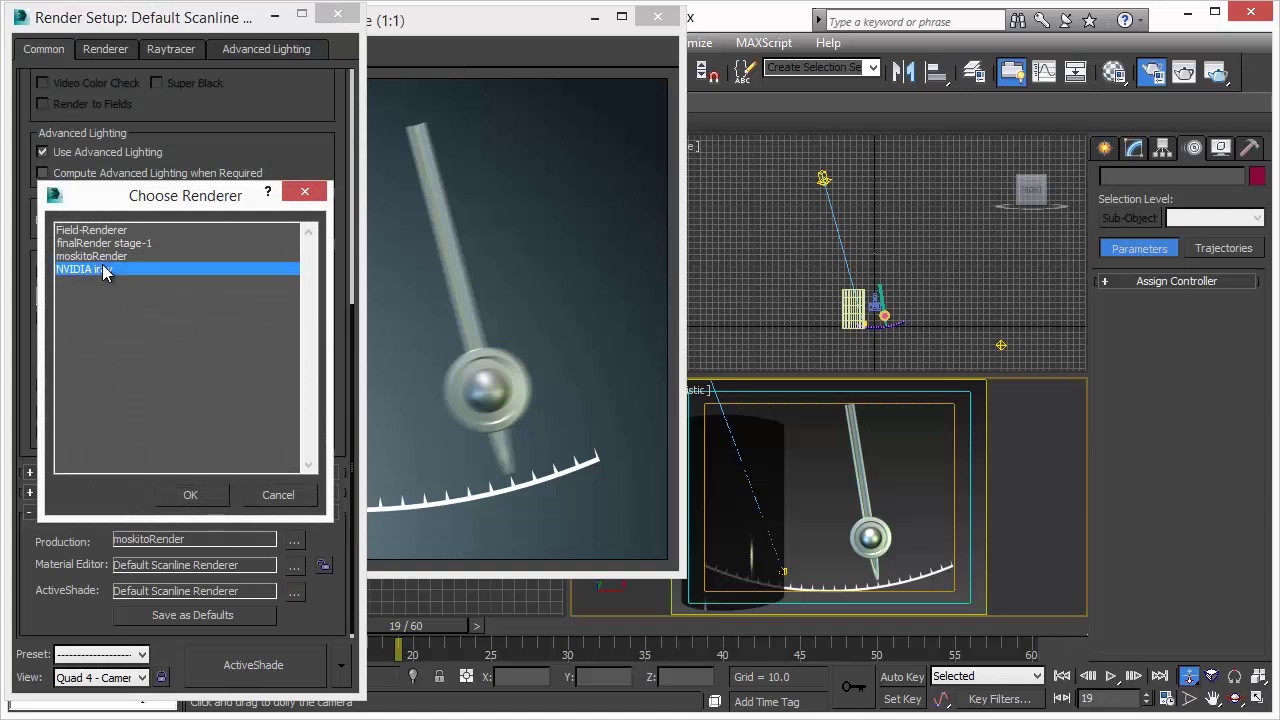
left_click(190, 495)
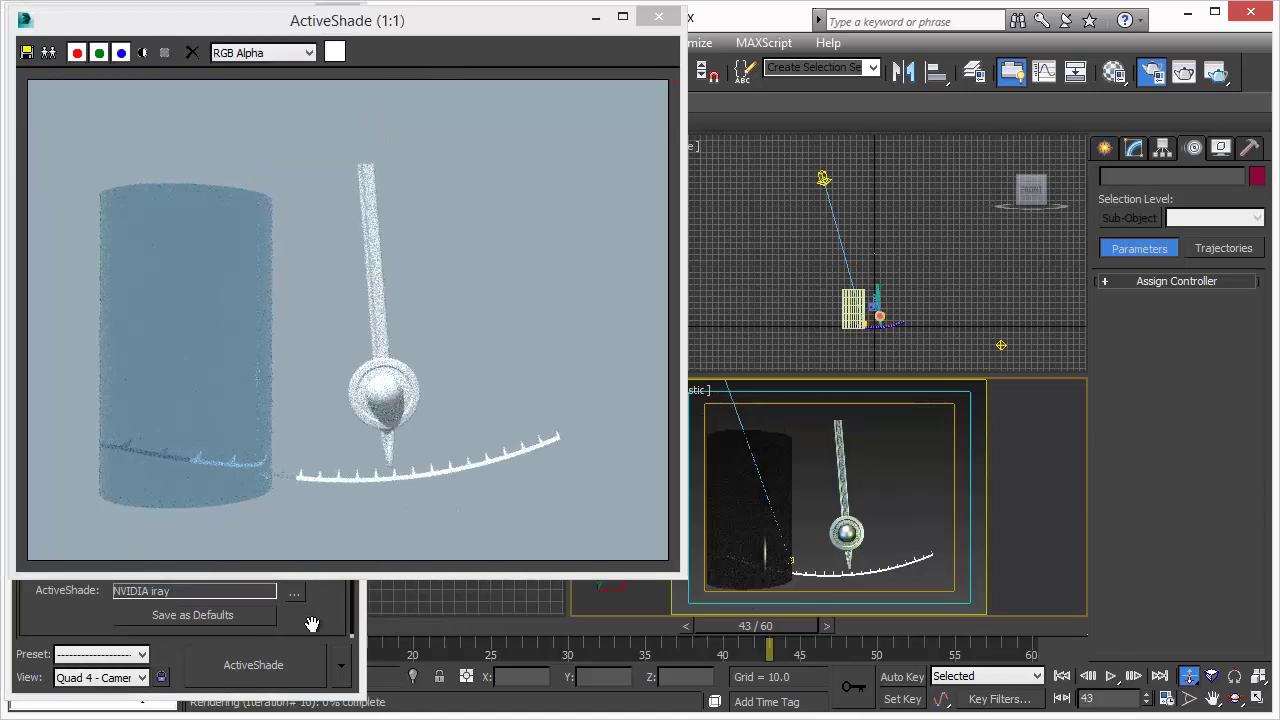
Enable iray motion blur and restart the ActiveShade preview
left_click(310, 620)
left_click(105, 49)
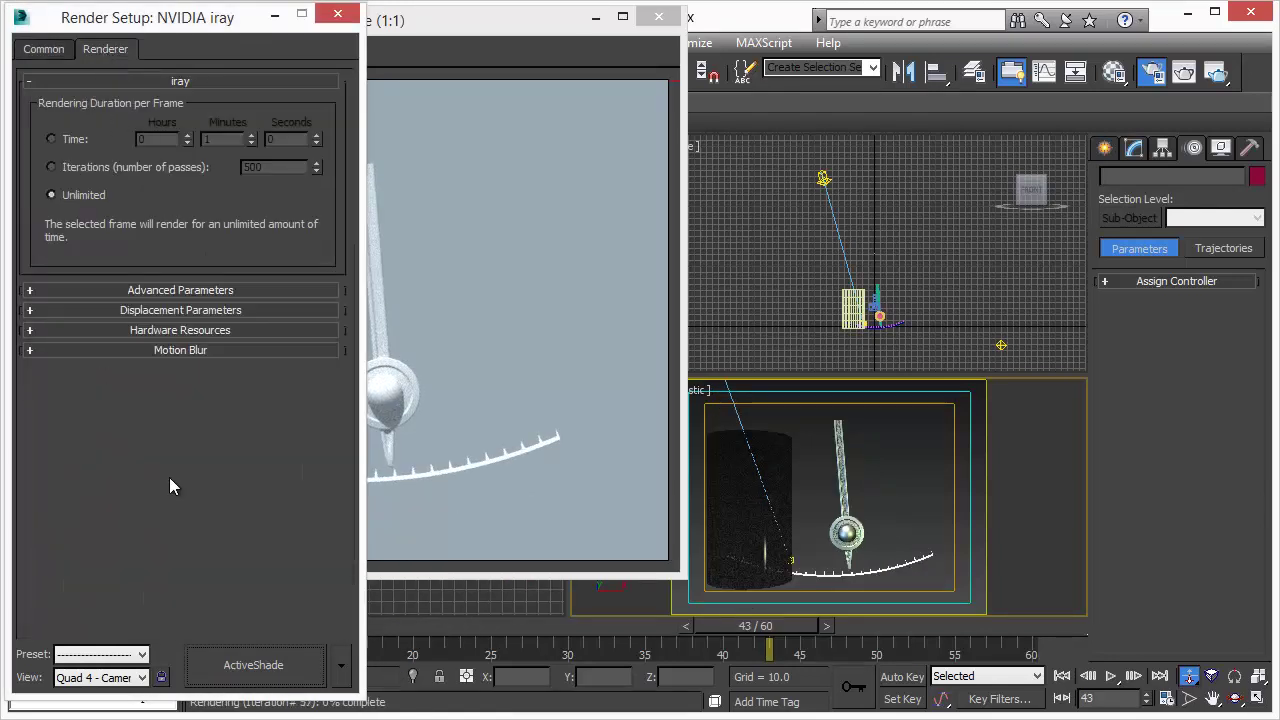
left_click(162, 350)
left_click(54, 388)
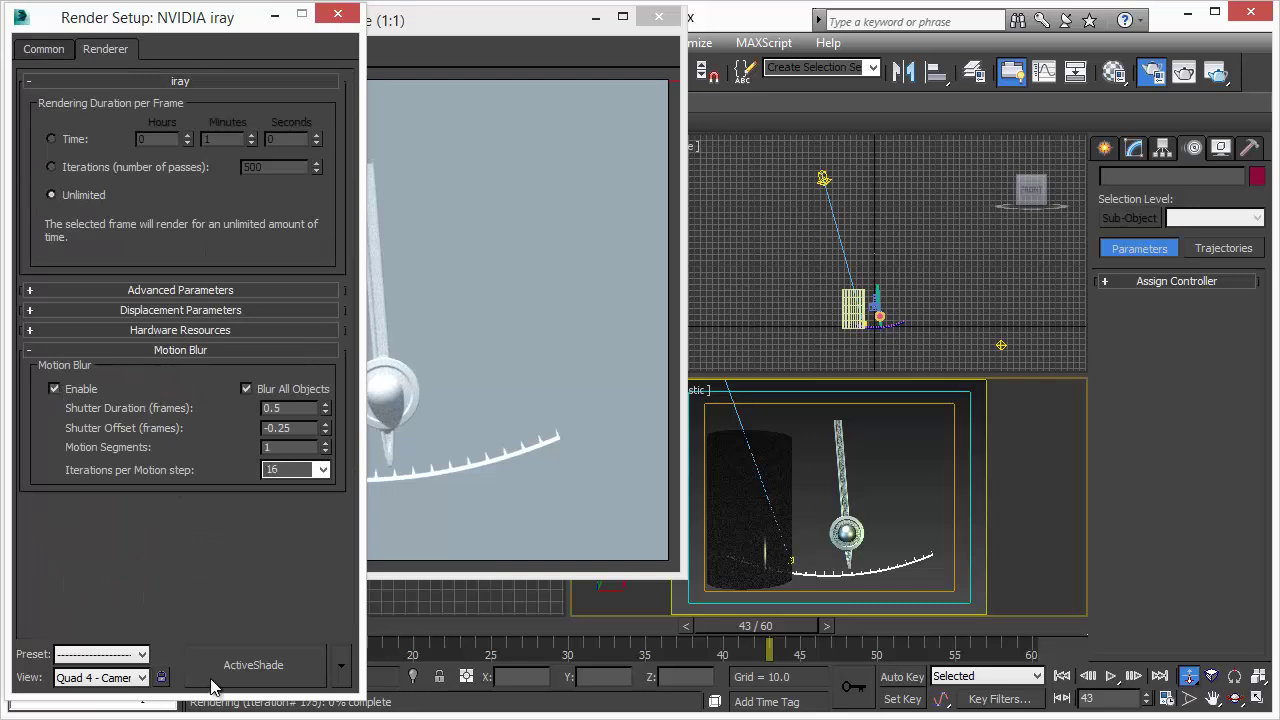
left_click(260, 680)
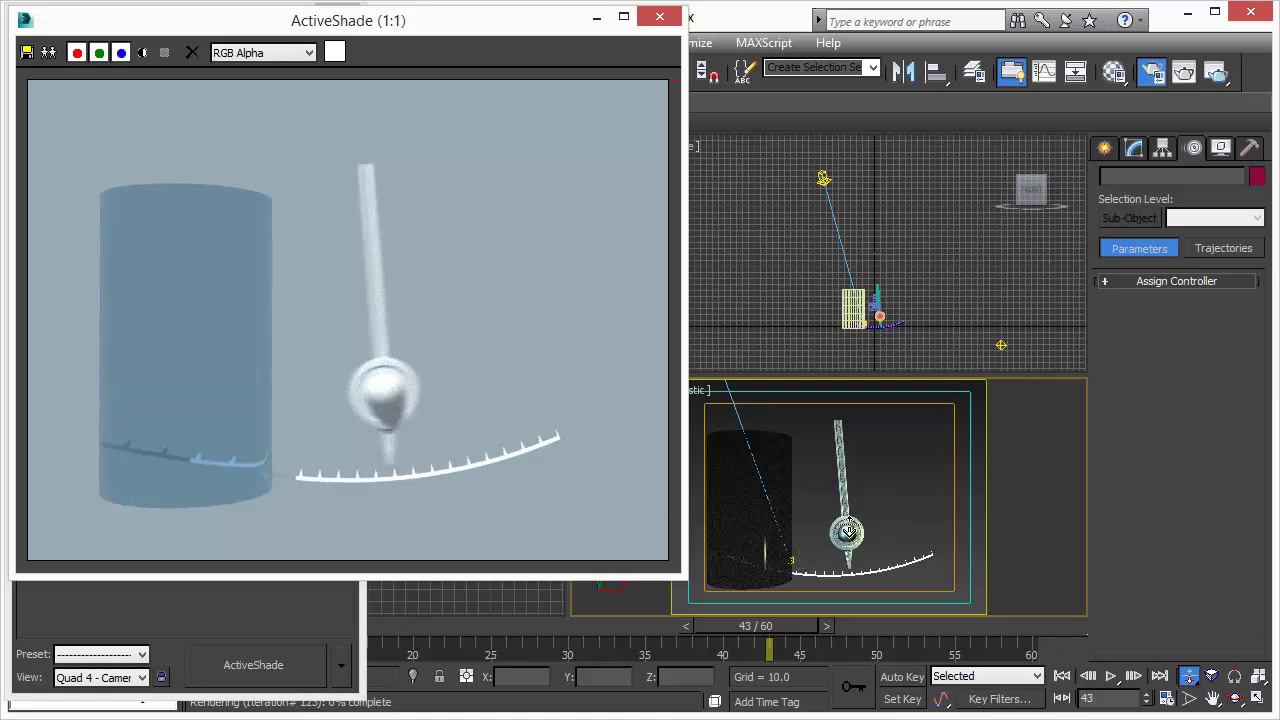
Dolly the Camera01 view in on the pendulum and back out while iray ActiveShade refreshes
scroll(848, 530, "up", 5)
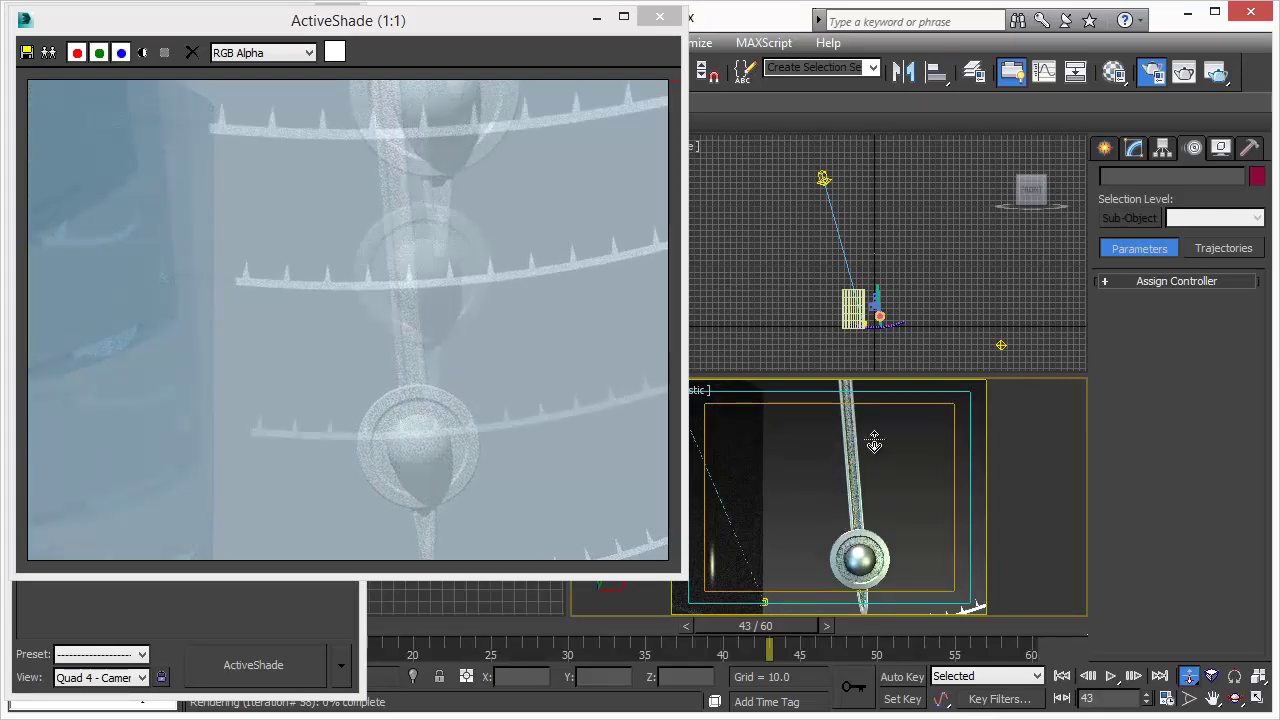
scroll(851, 487, "down", 3)
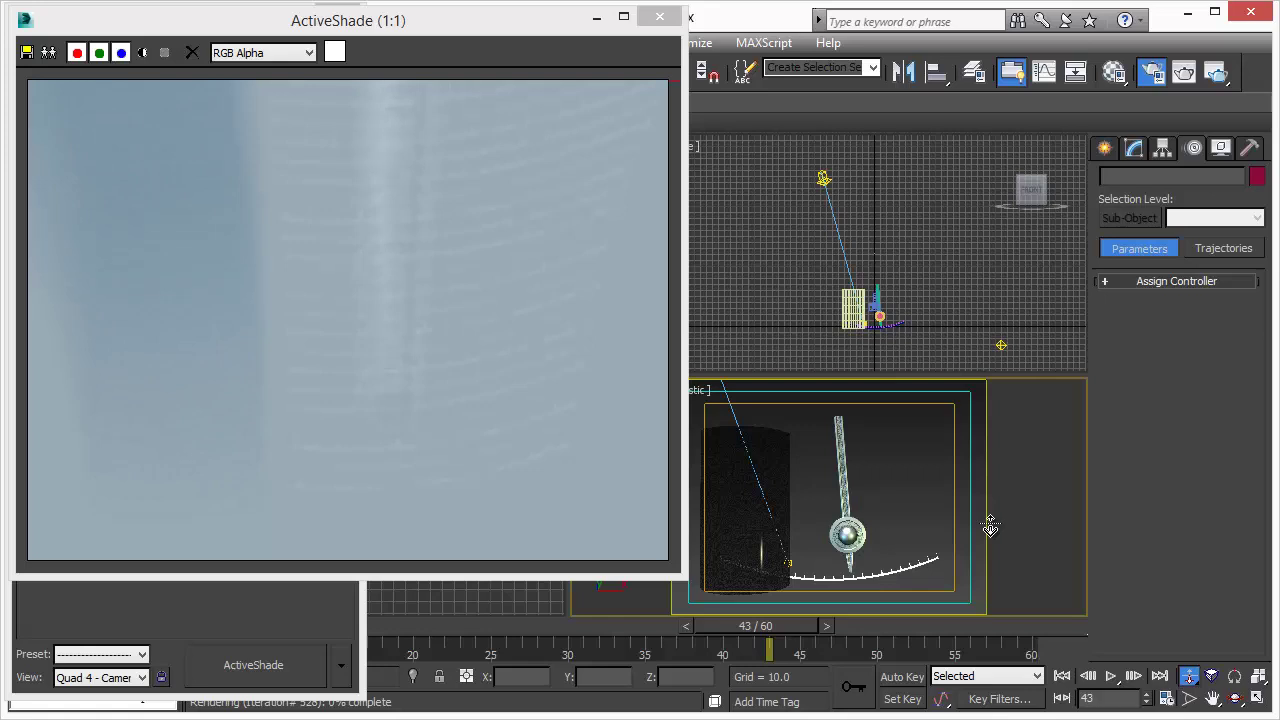
Close the iray ActiveShade window and choose moskitoRender as the ActiveShade renderer
left_click(660, 18)
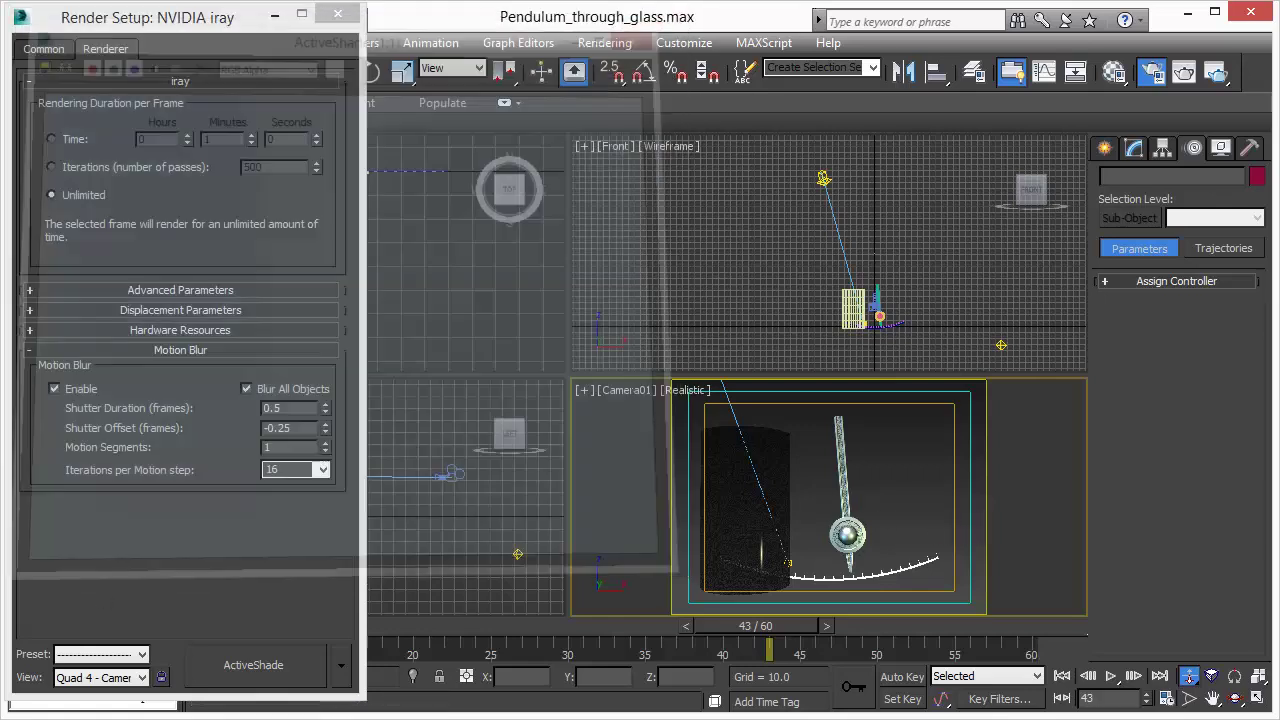
left_click(58, 55)
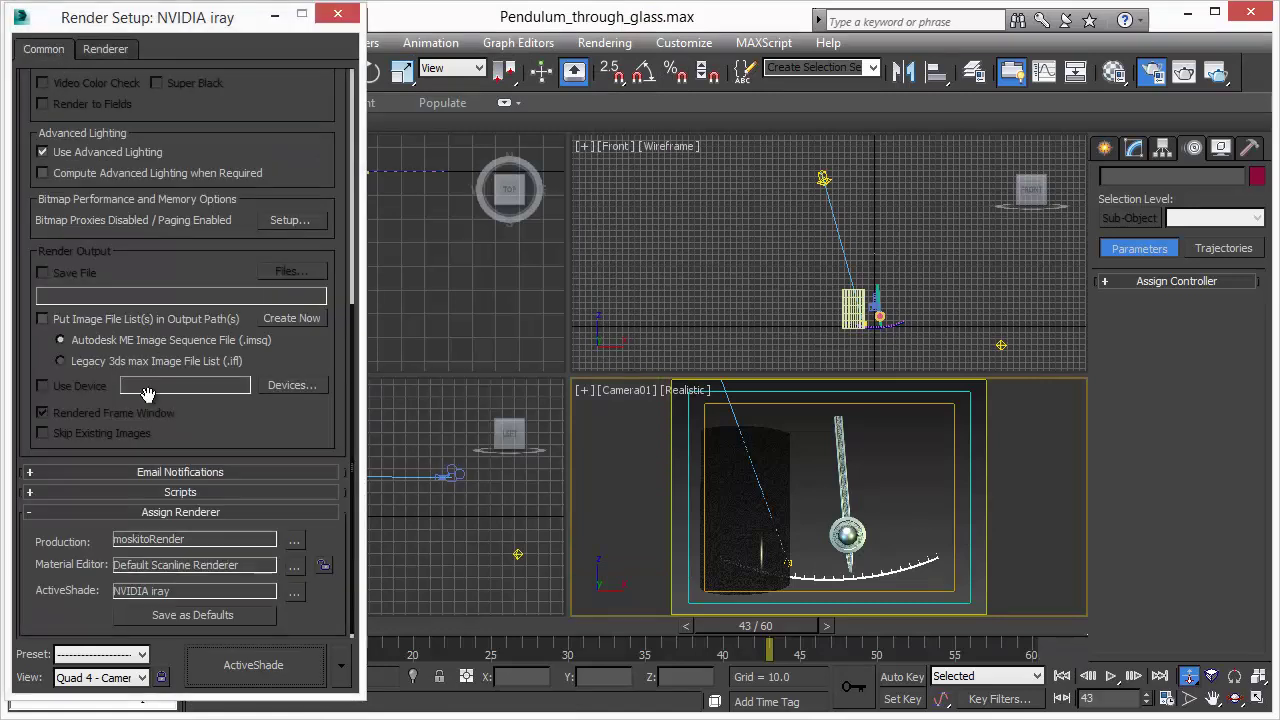
left_click(294, 592)
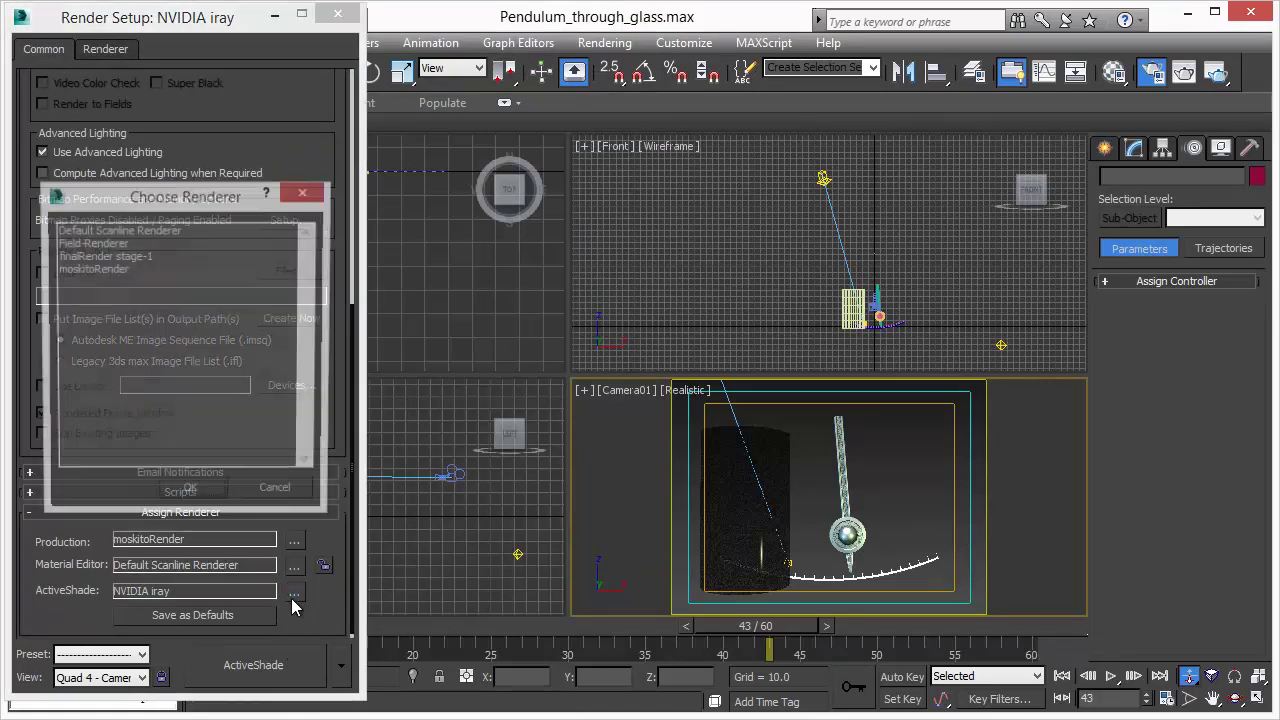
left_click(110, 268)
double_click(110, 268)
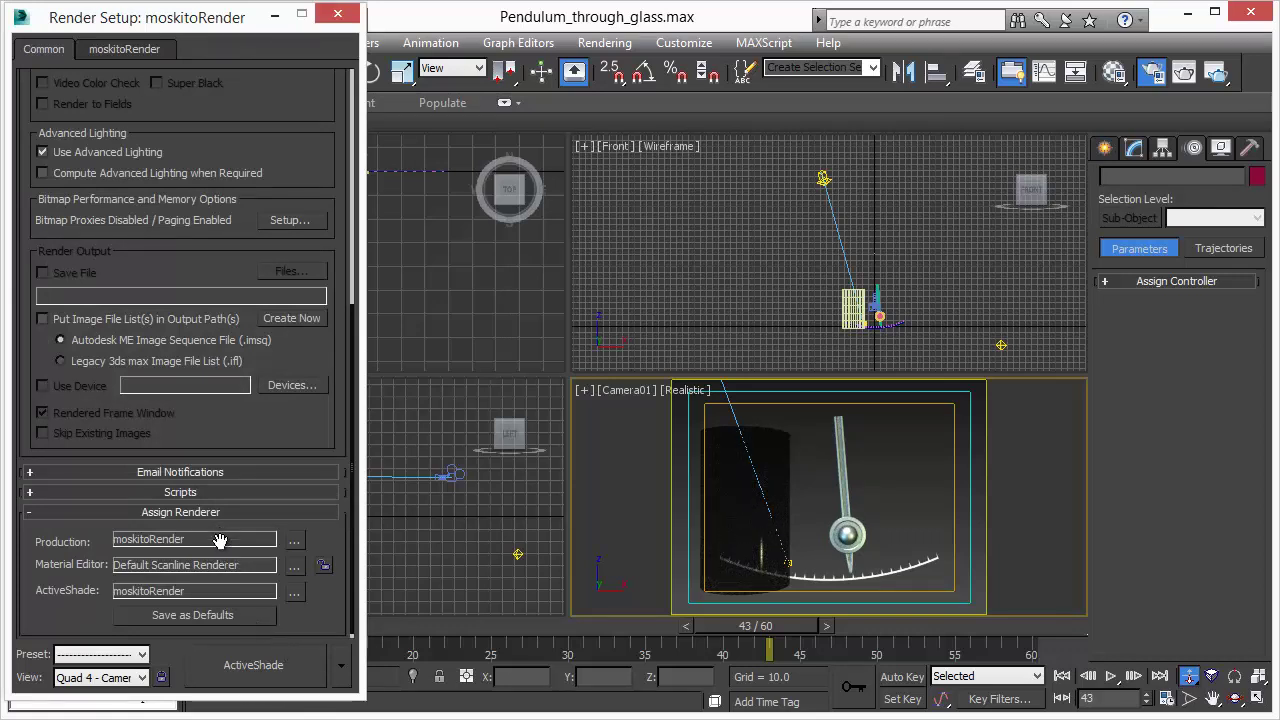
Start the moskitoRender ActiveShade preview and dolly the camera view closer
left_click(279, 669)
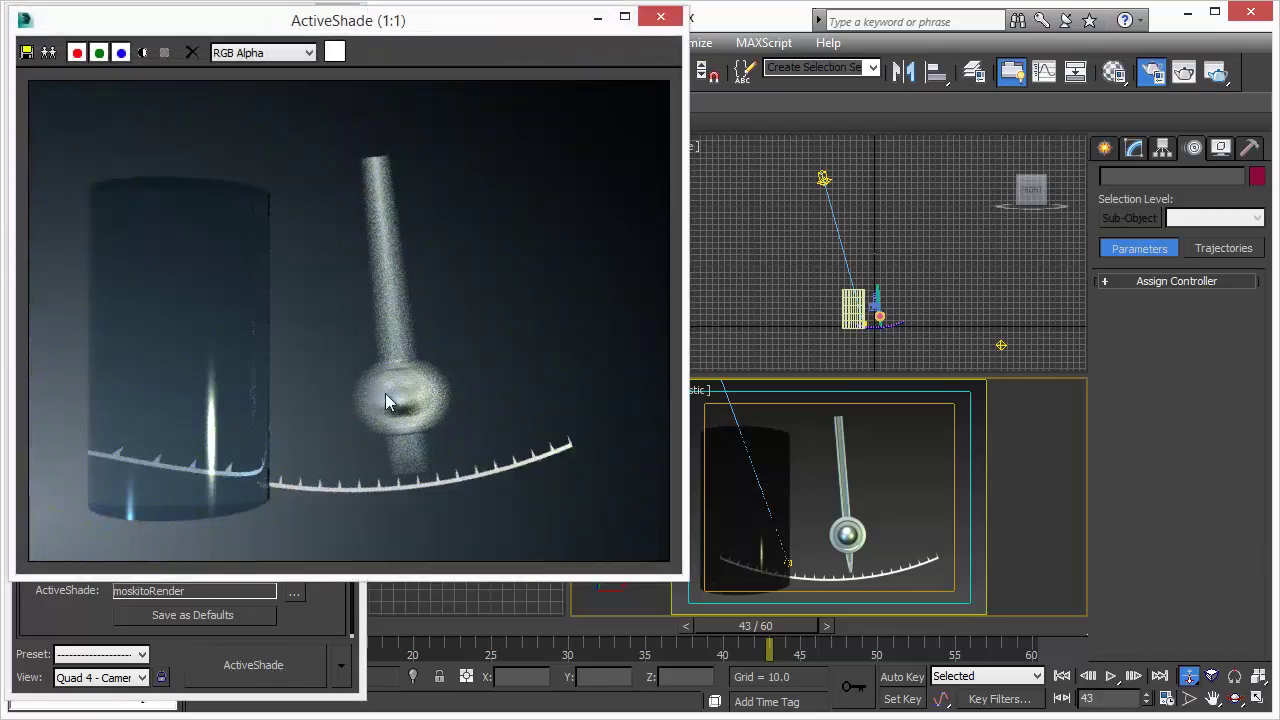
scroll(845, 535, "up", 3)
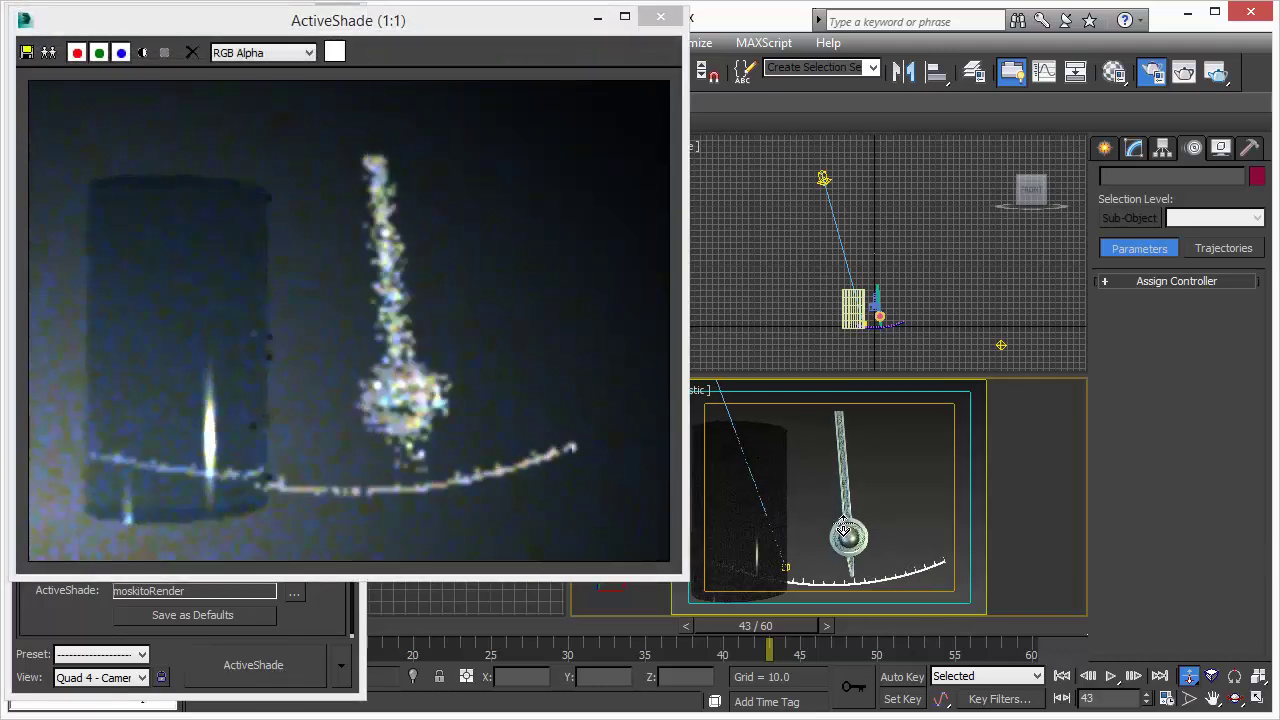
scroll(833, 498, "up", 2)
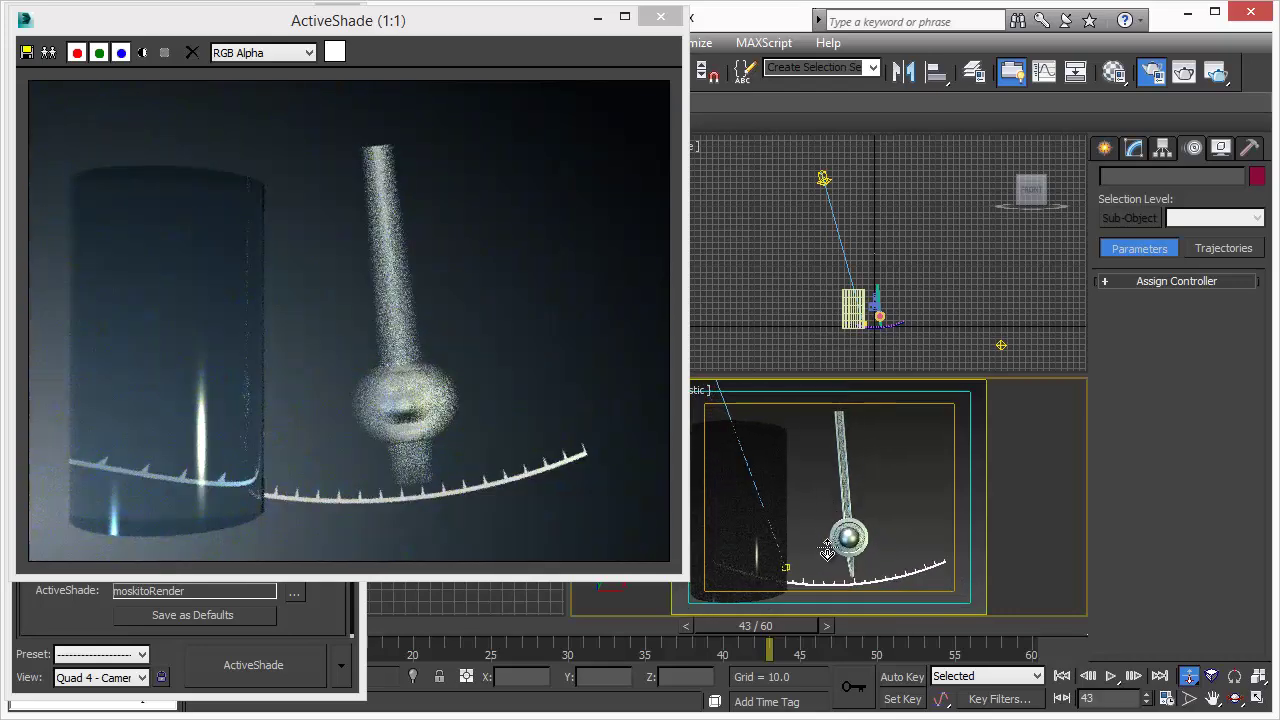
scroll(835, 508, "down", 1)
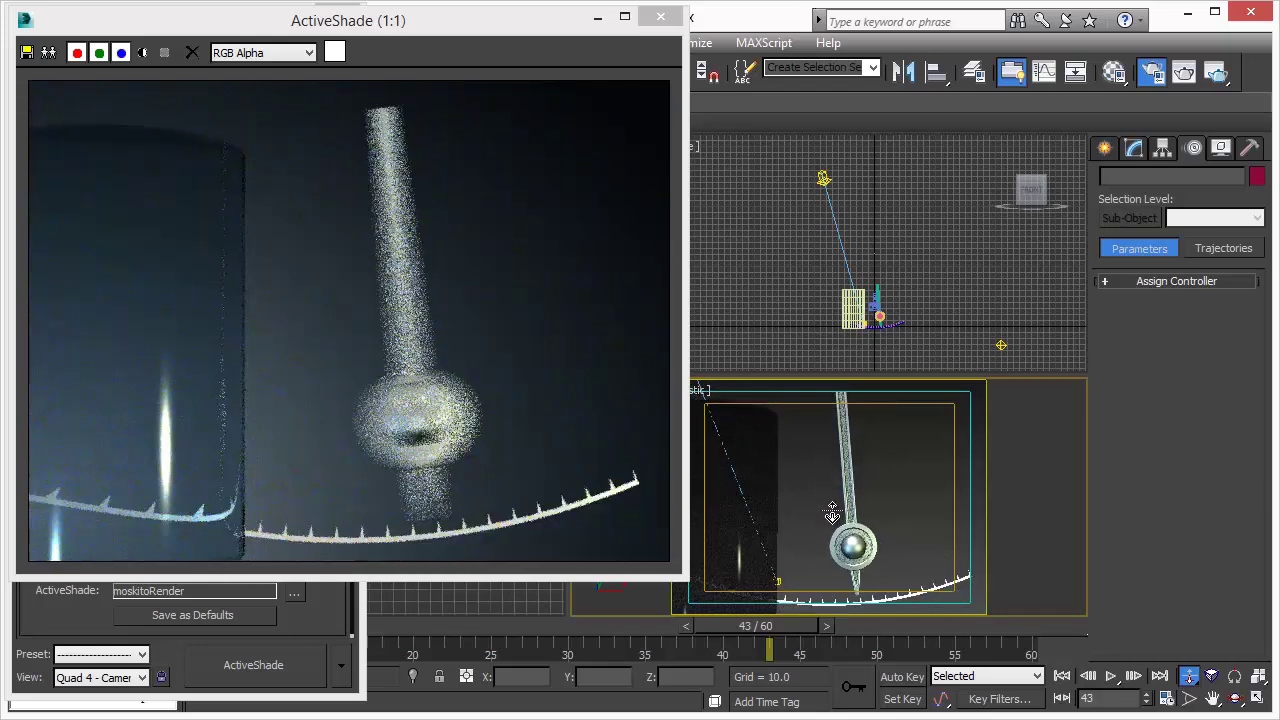
Play the pendulum animation, pausing and resuming it so the timeline reaches frame 32
left_click(1110, 676)
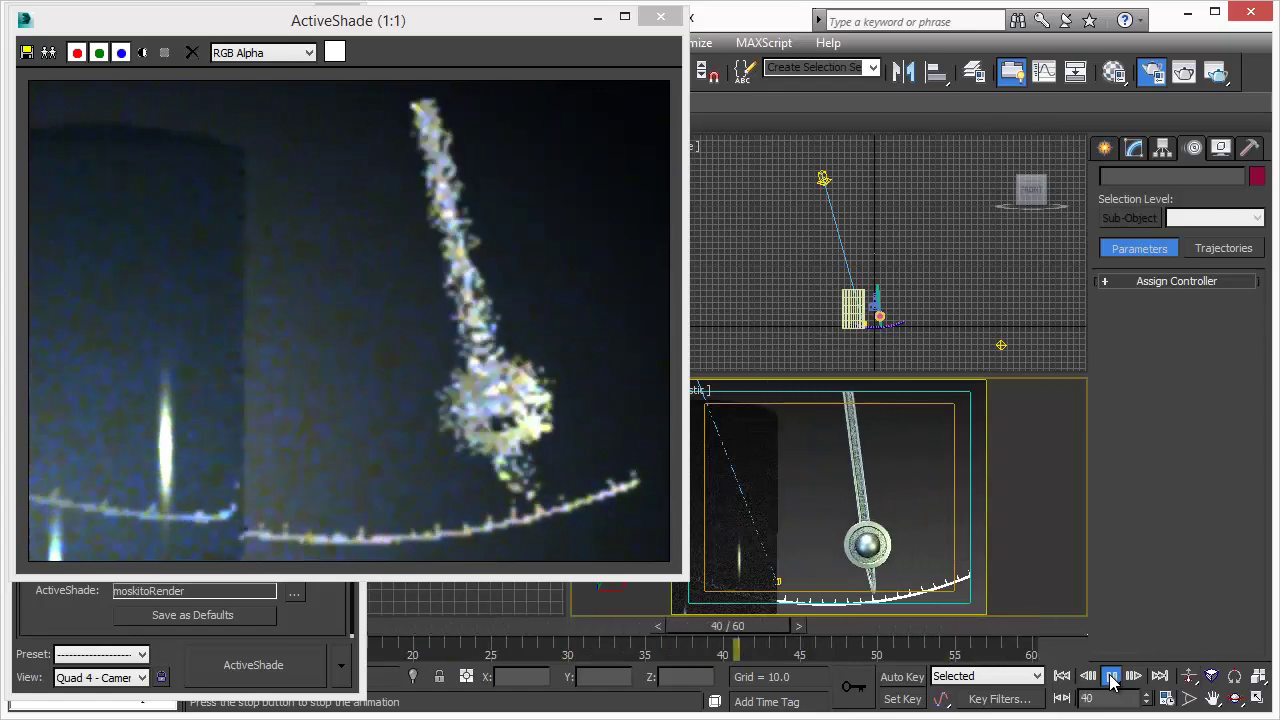
left_click(1110, 677)
left_click(1110, 677)
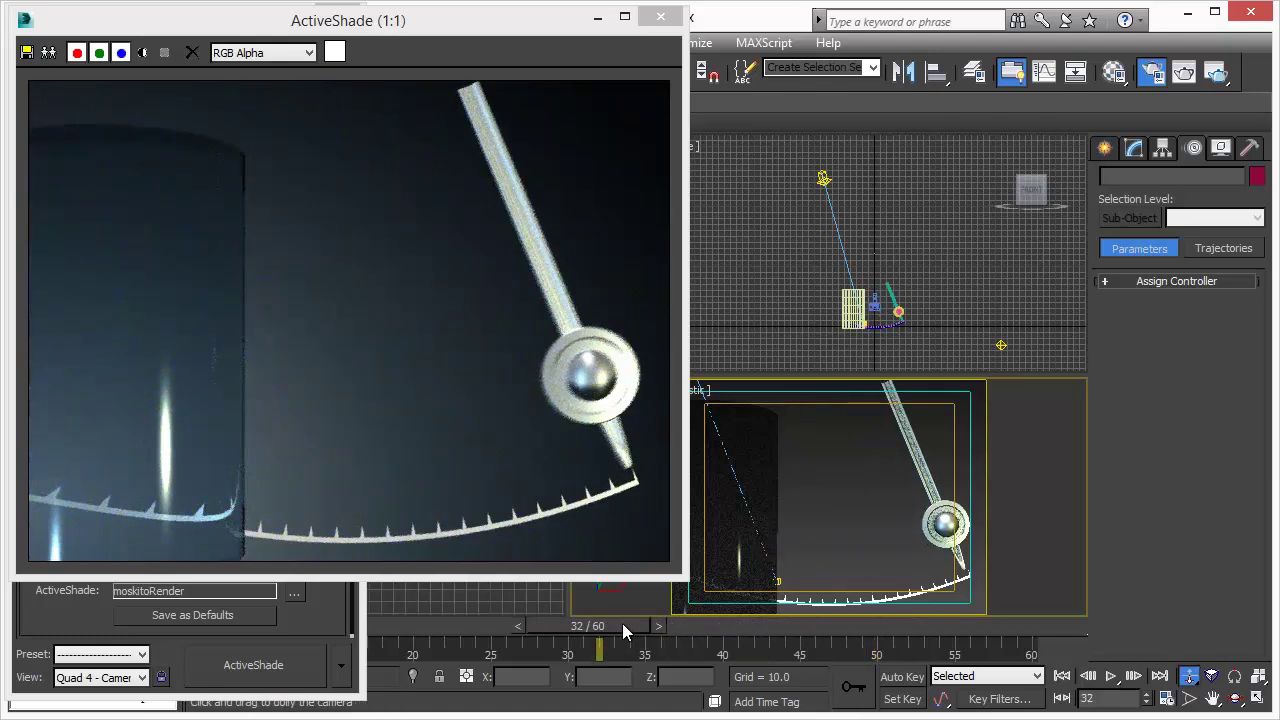
Move the time slider back to frame 20 and select the Dolly Camera tool
left_click_drag(622, 623, 431, 624)
left_click(1188, 676)
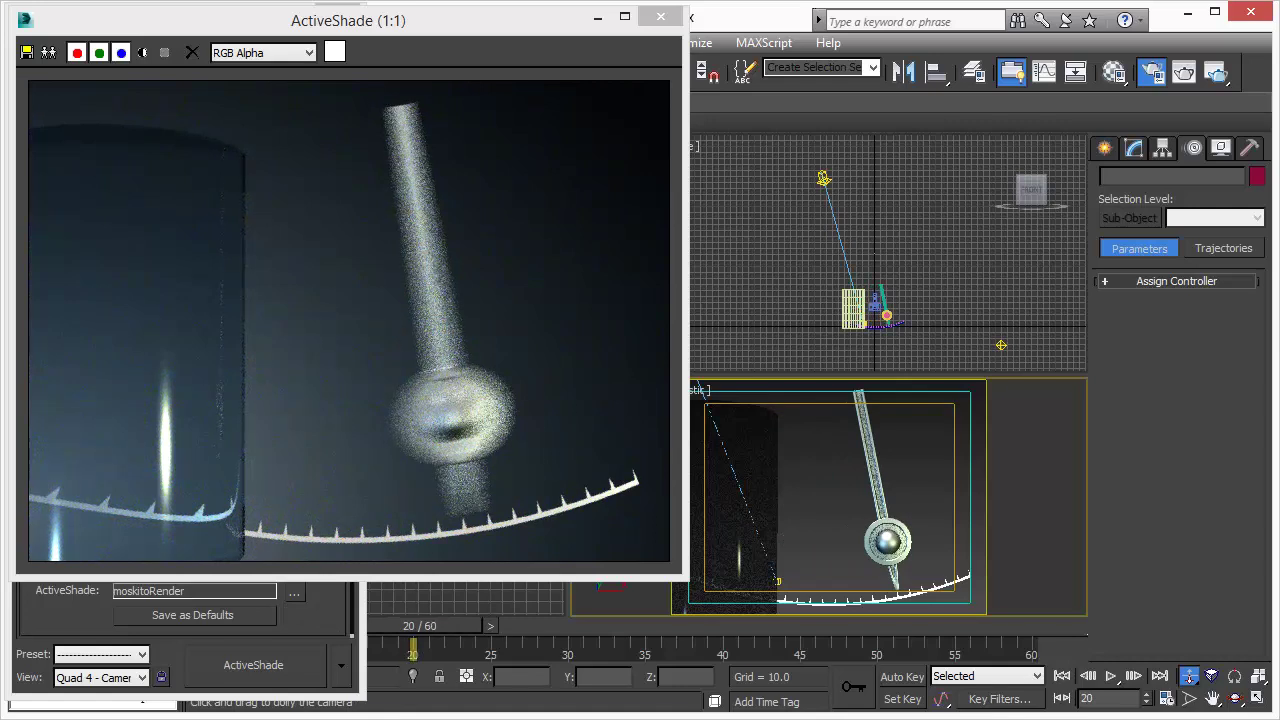